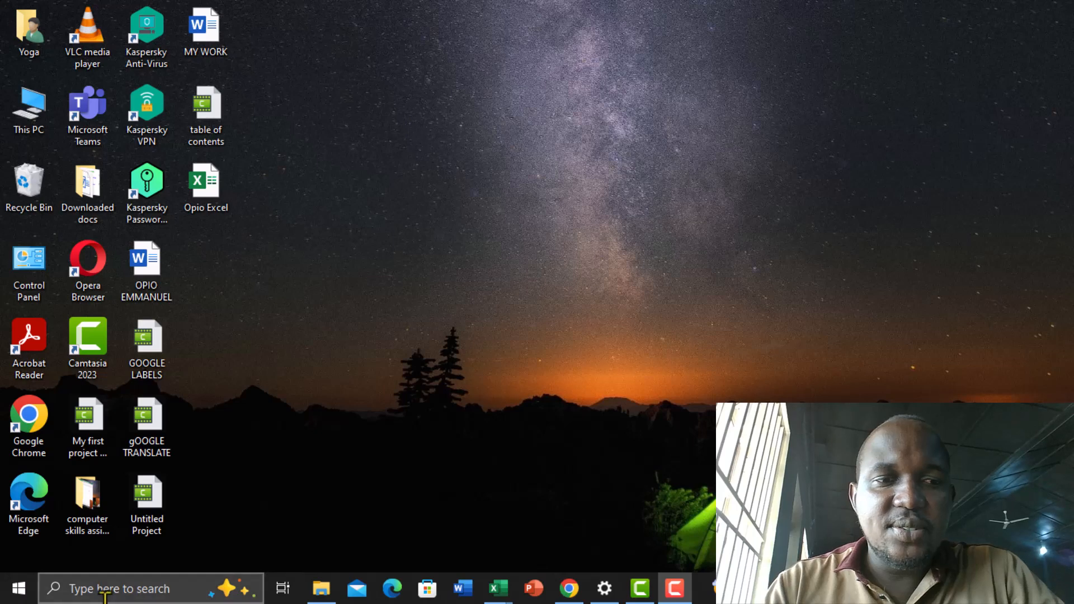
Step: Launch Excel with a blank workbook and maximize its window
click(19, 593)
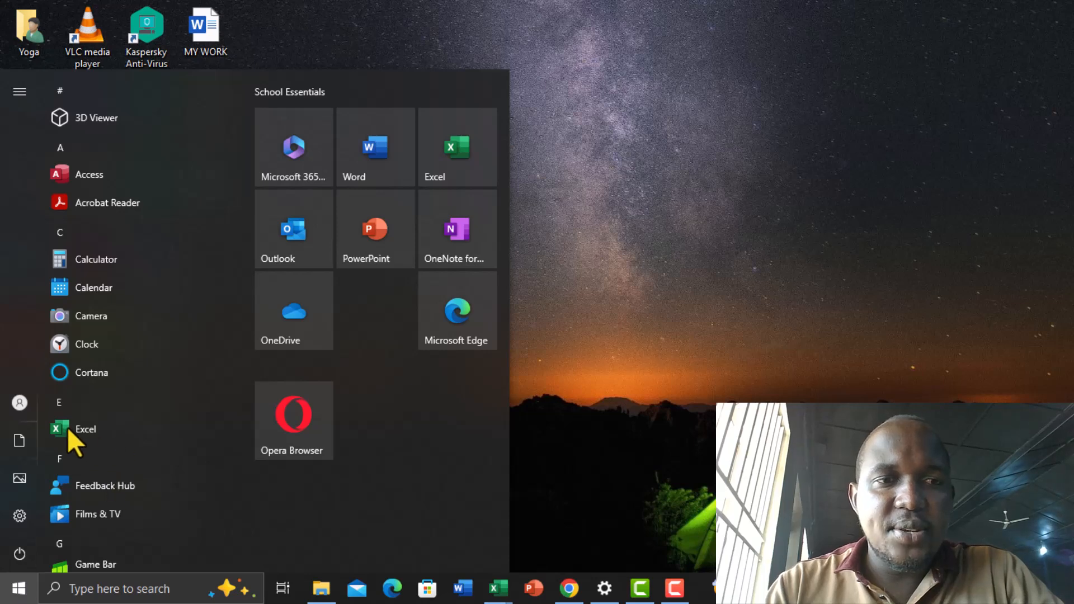
click(72, 425)
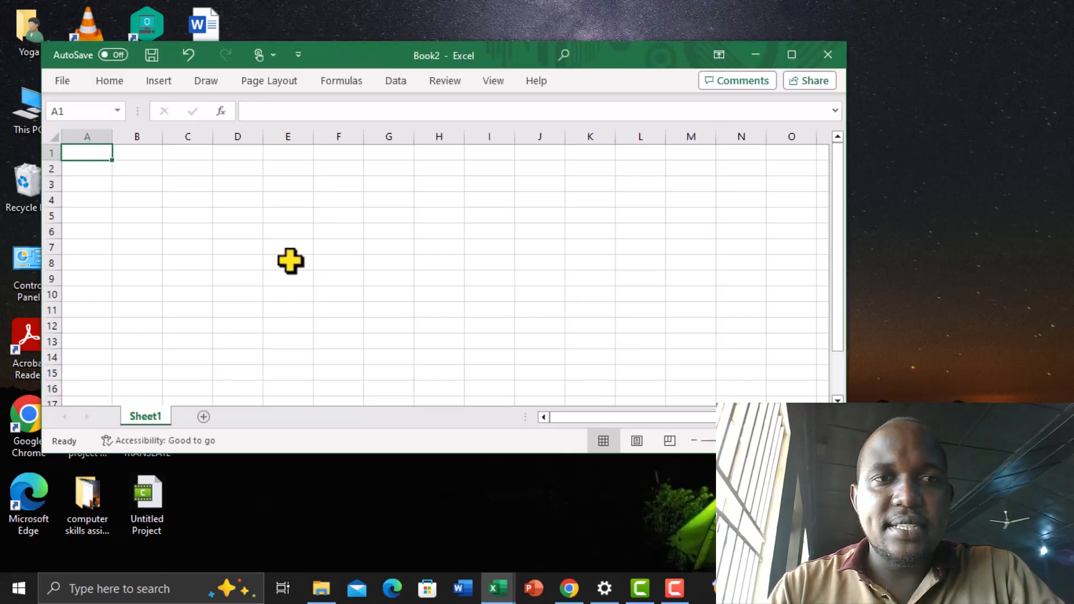
click(785, 52)
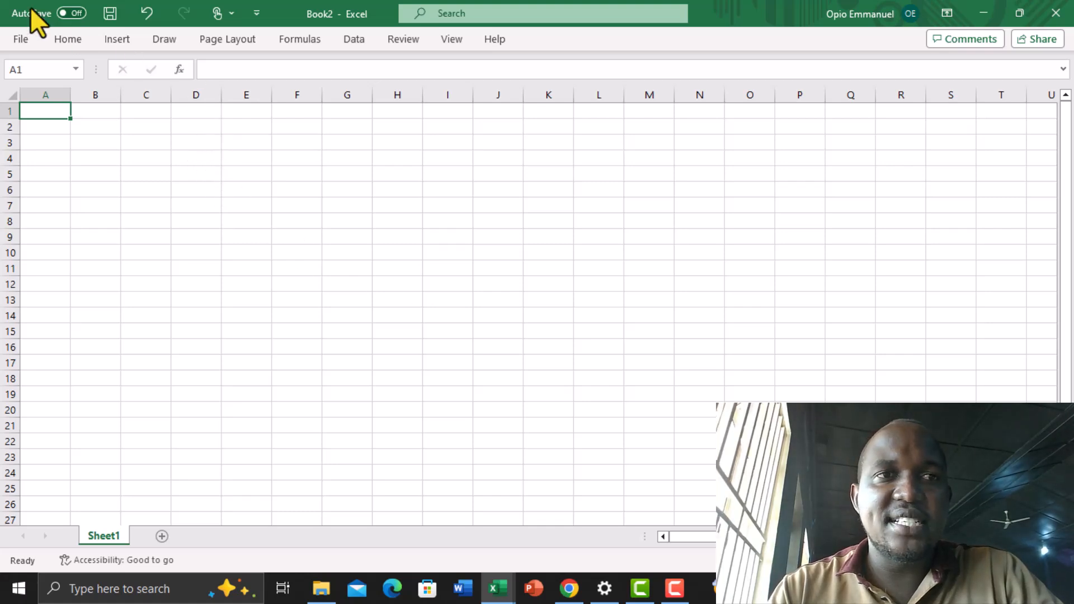
Step: Look through the recent workbooks list, then switch to the open workbook with the P.5 end of term two results
click(20, 38)
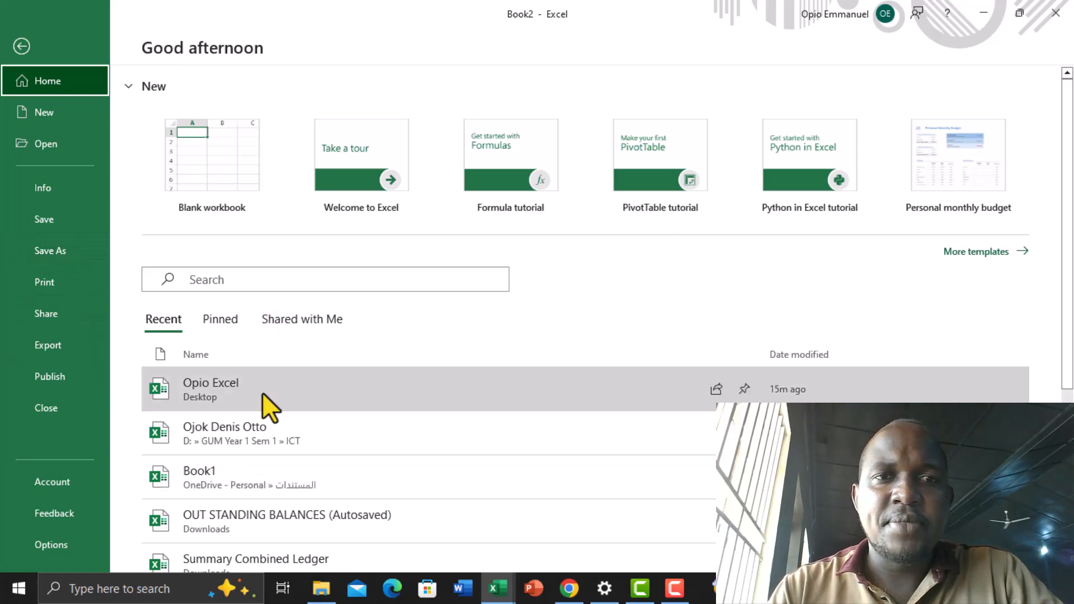
scroll(307, 371, down, 3)
scroll(324, 379, up, 3)
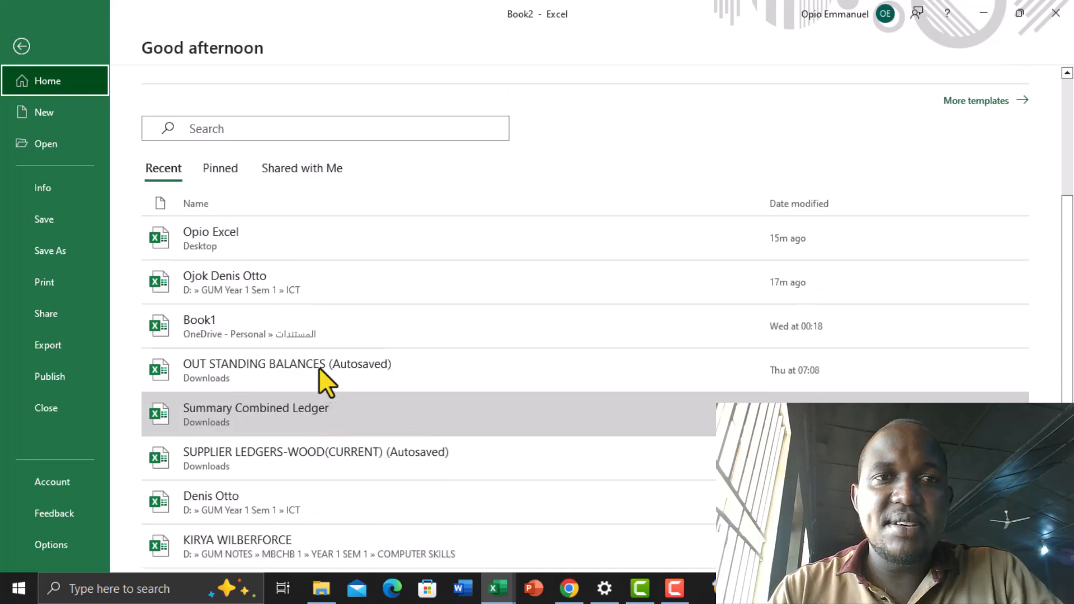
click(17, 49)
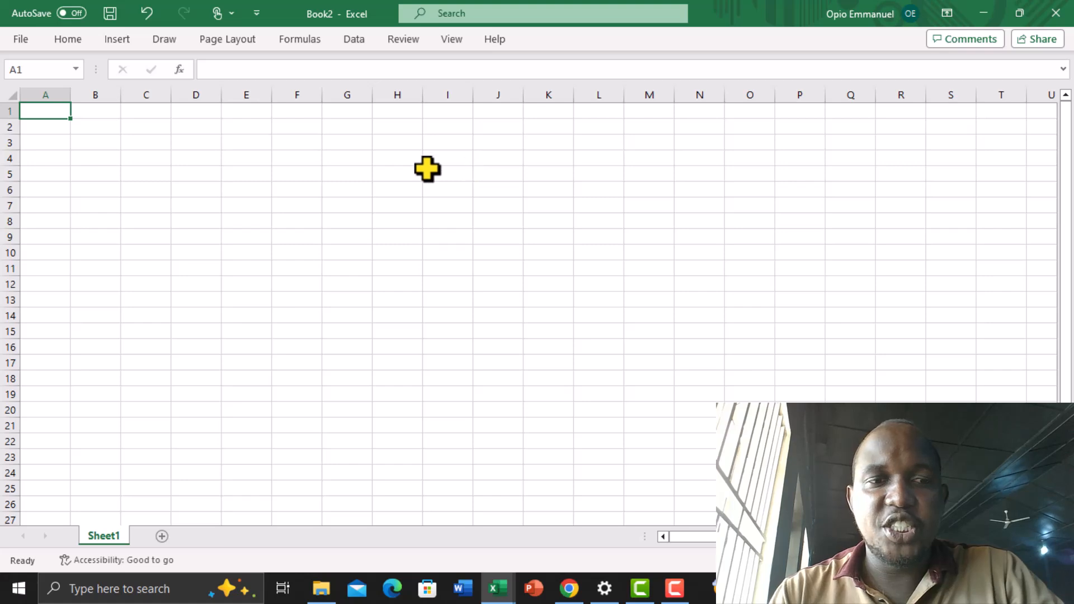
mouse_move(497, 589)
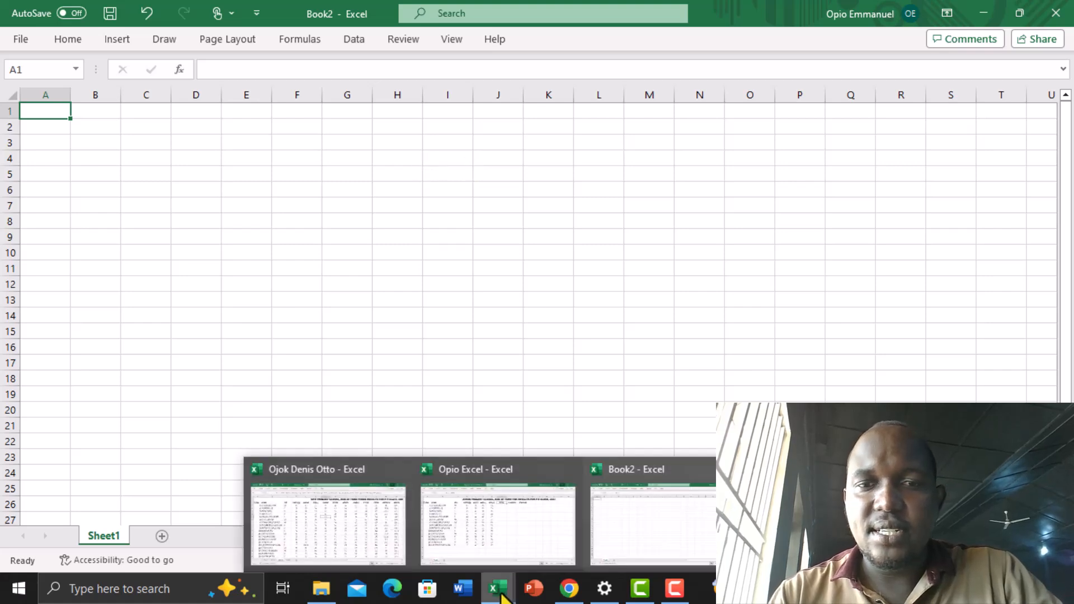
click(657, 512)
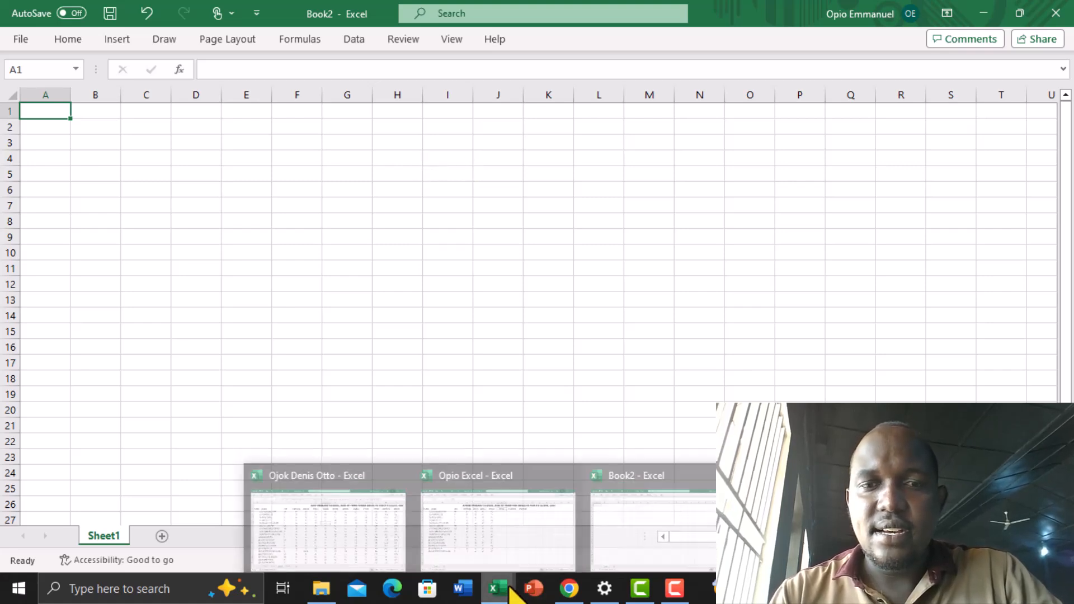
click(516, 531)
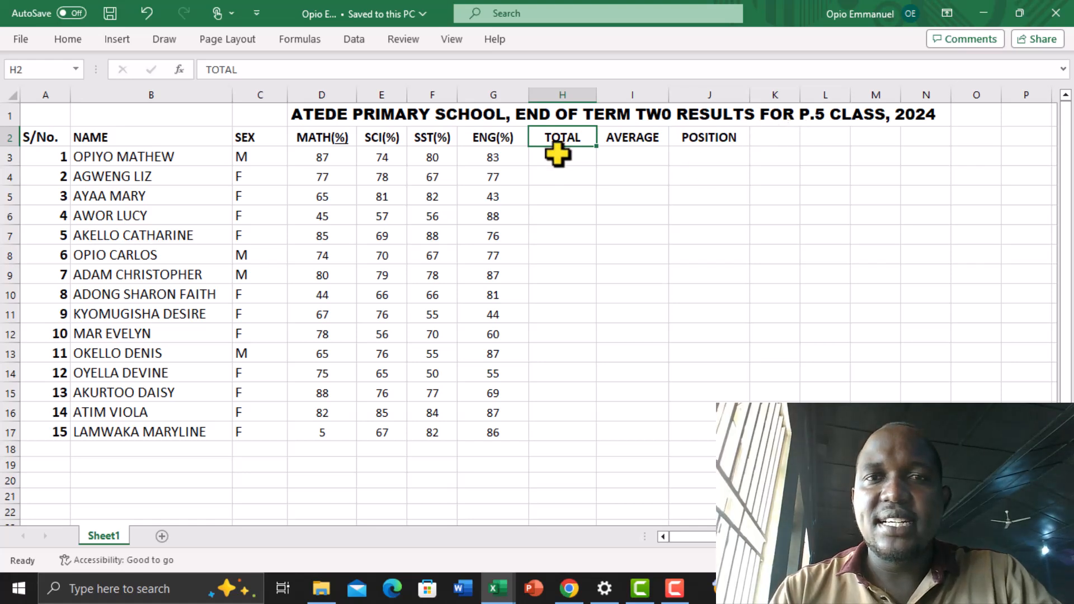
Step: Examine the empty TOTAL, AVERAGE and POSITION columns and the pupils' marks in MATH, SCI, SST and ENG
click(628, 154)
click(693, 162)
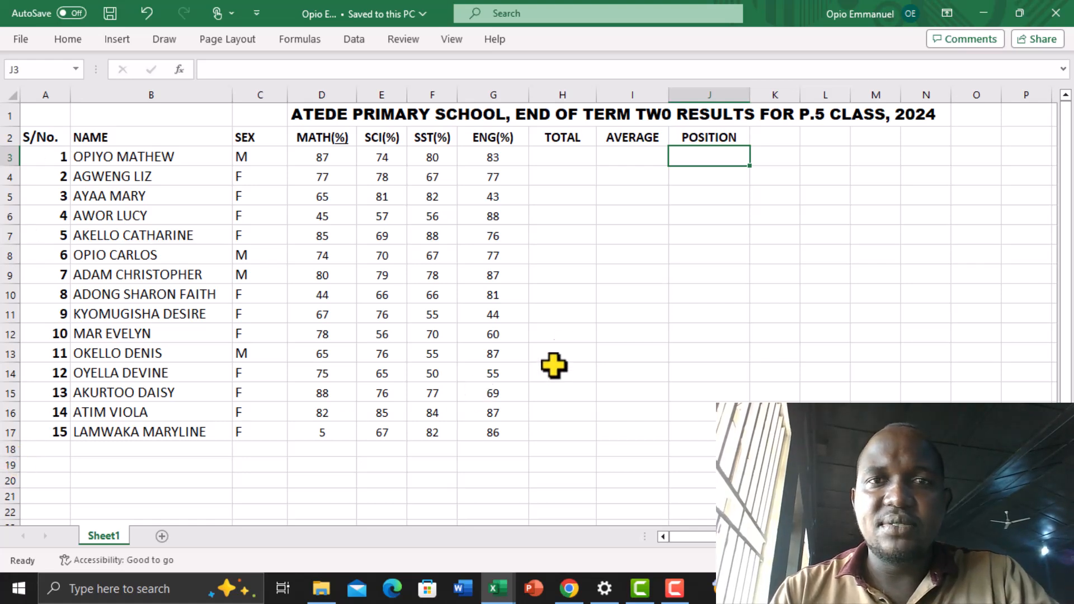
click(343, 155)
click(381, 174)
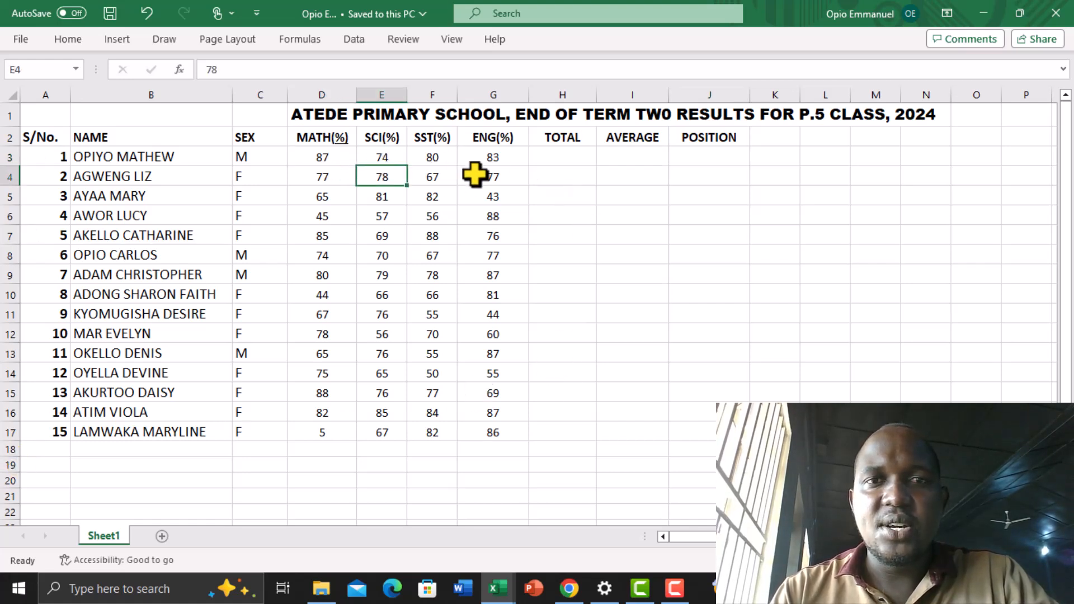
click(491, 176)
click(484, 295)
click(383, 335)
drag(330, 388, 324, 374)
click(382, 194)
click(435, 189)
click(501, 396)
click(496, 448)
click(386, 415)
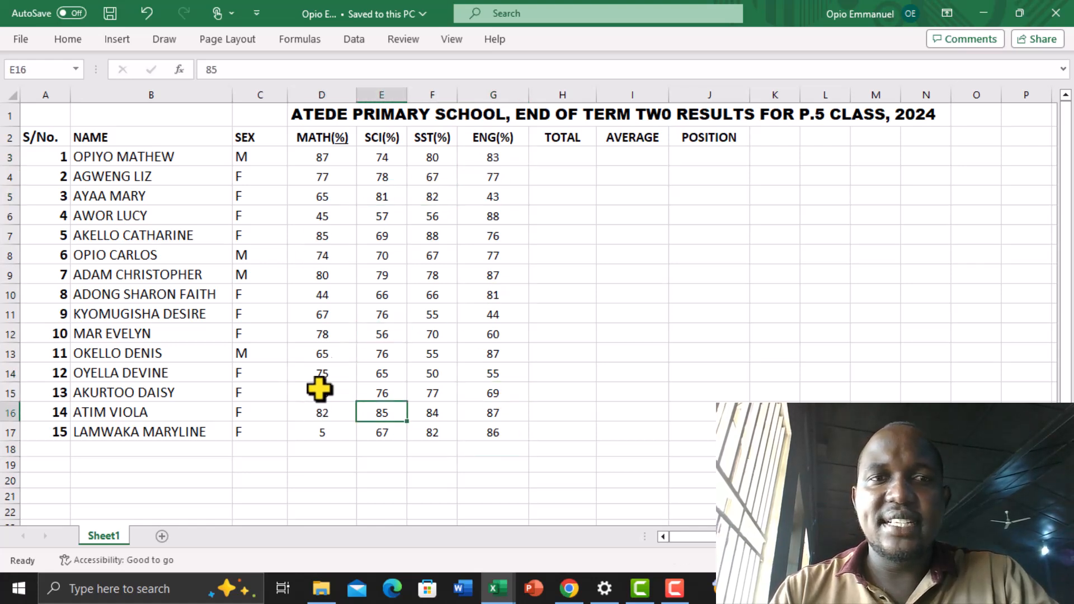
click(321, 354)
click(322, 274)
click(321, 235)
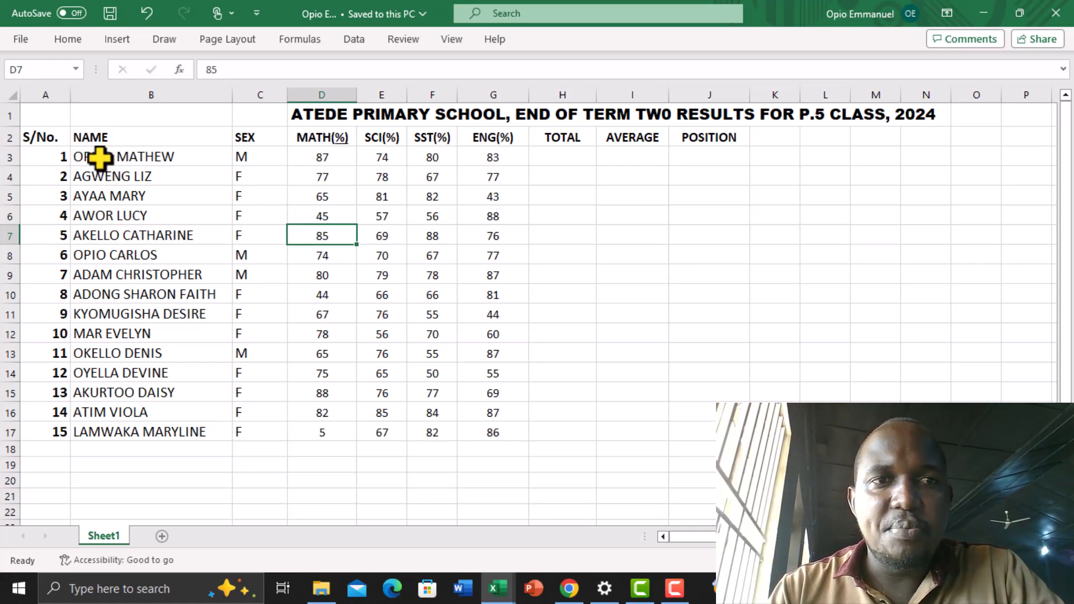
key(Up)
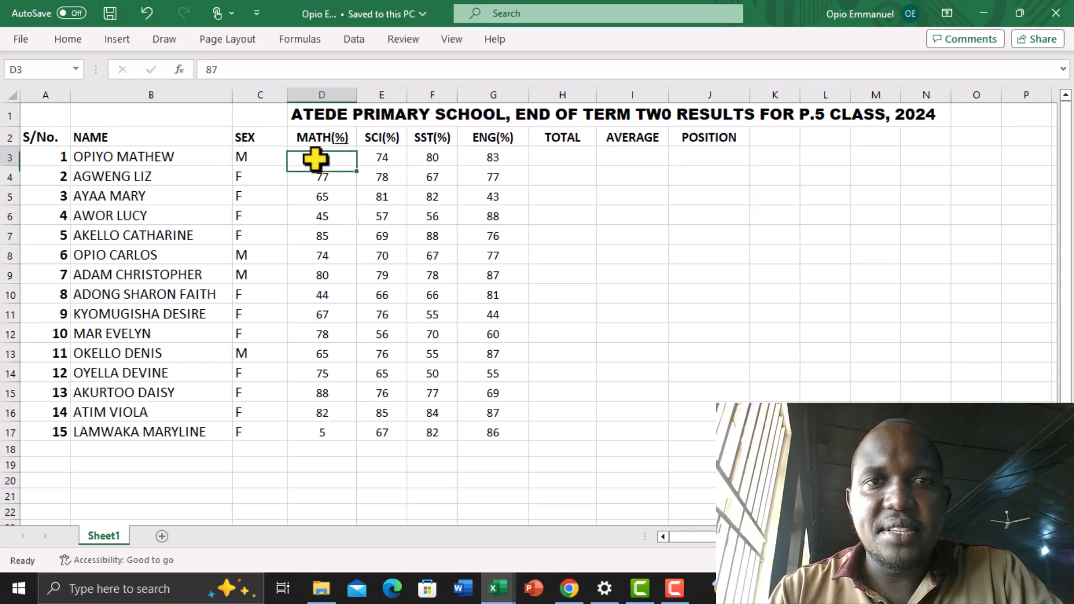
click(315, 159)
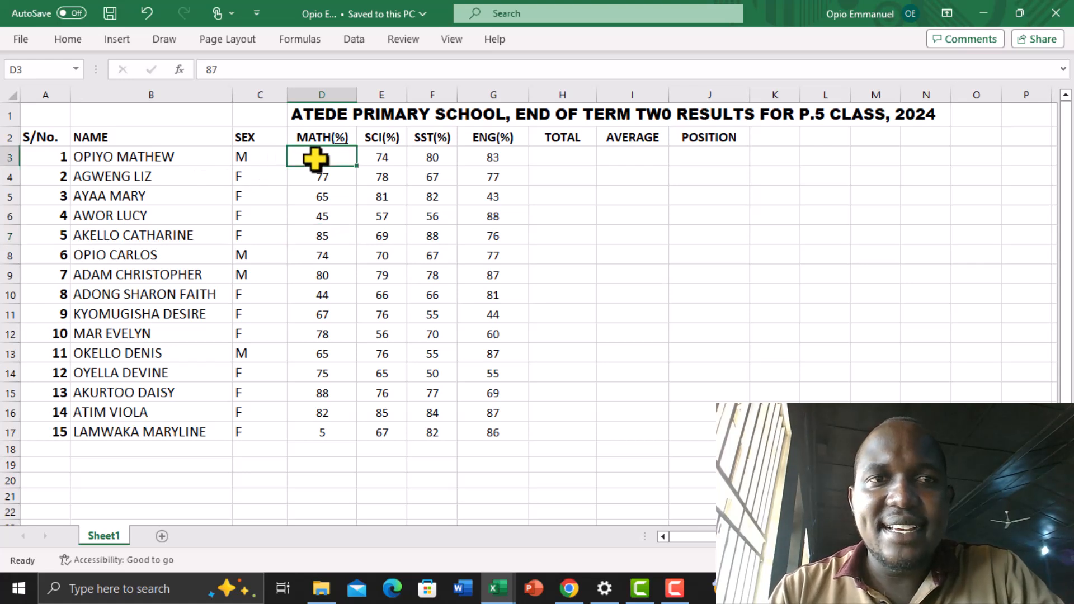
click(384, 163)
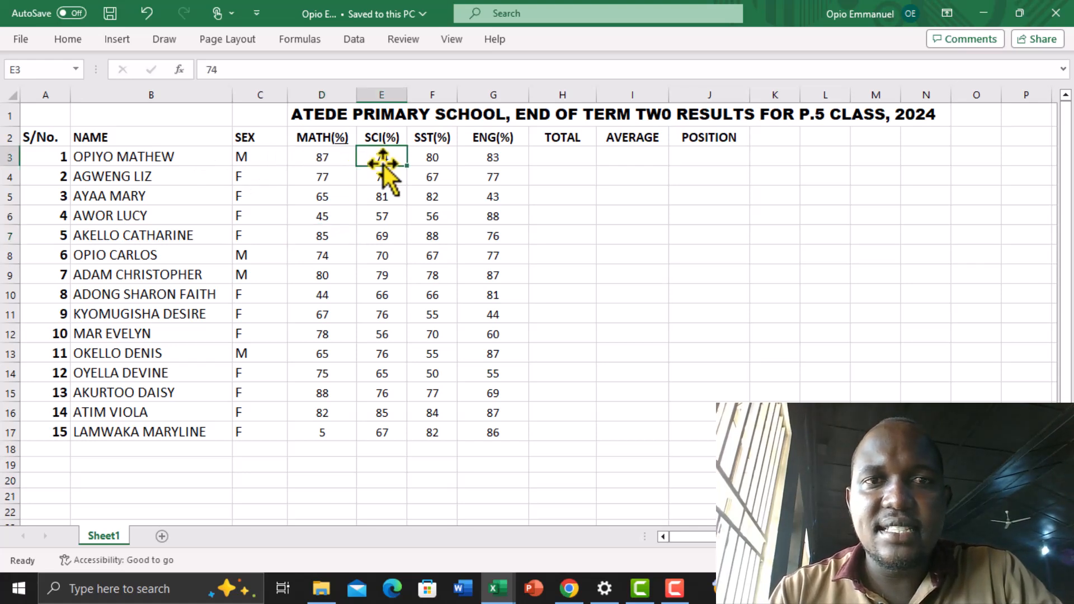
click(428, 160)
click(491, 158)
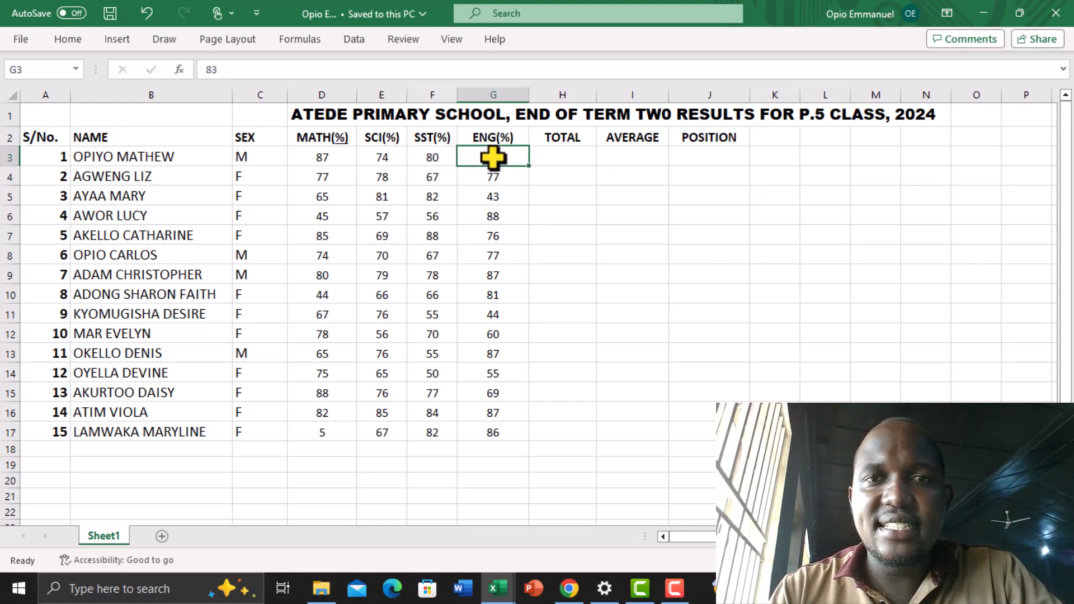
Step: Calculate the first pupil's total in H3 with the formula =SUM(D3:G3)
click(545, 163)
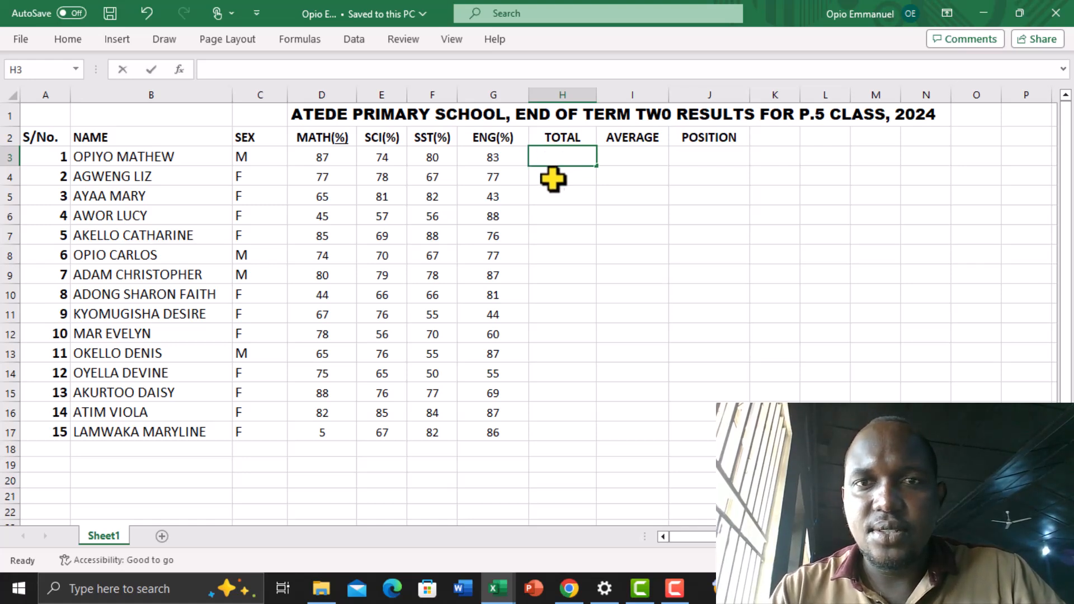
text(==)
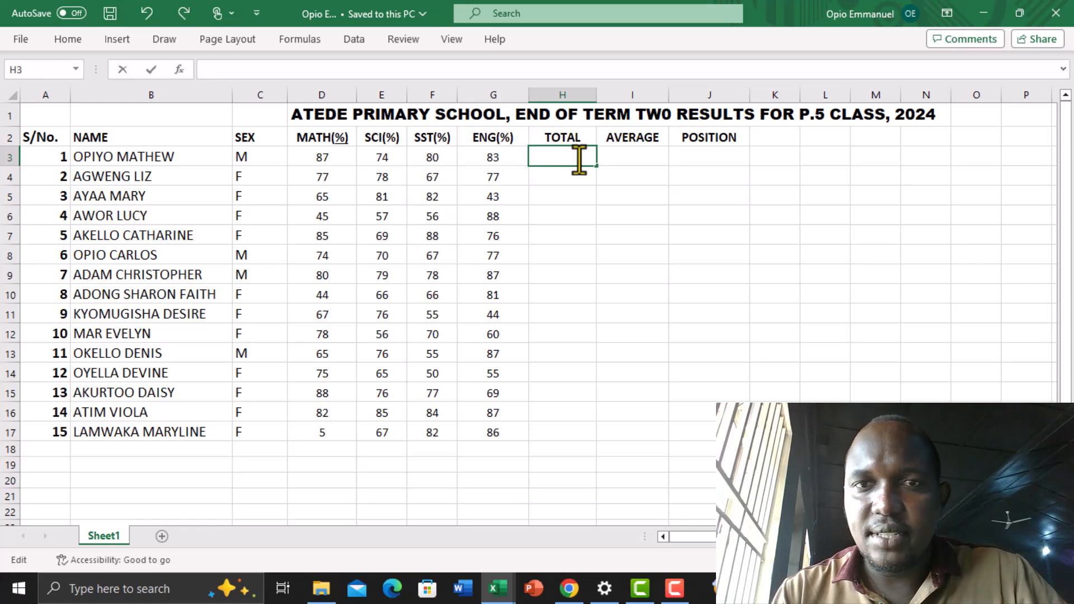
text(sUM)
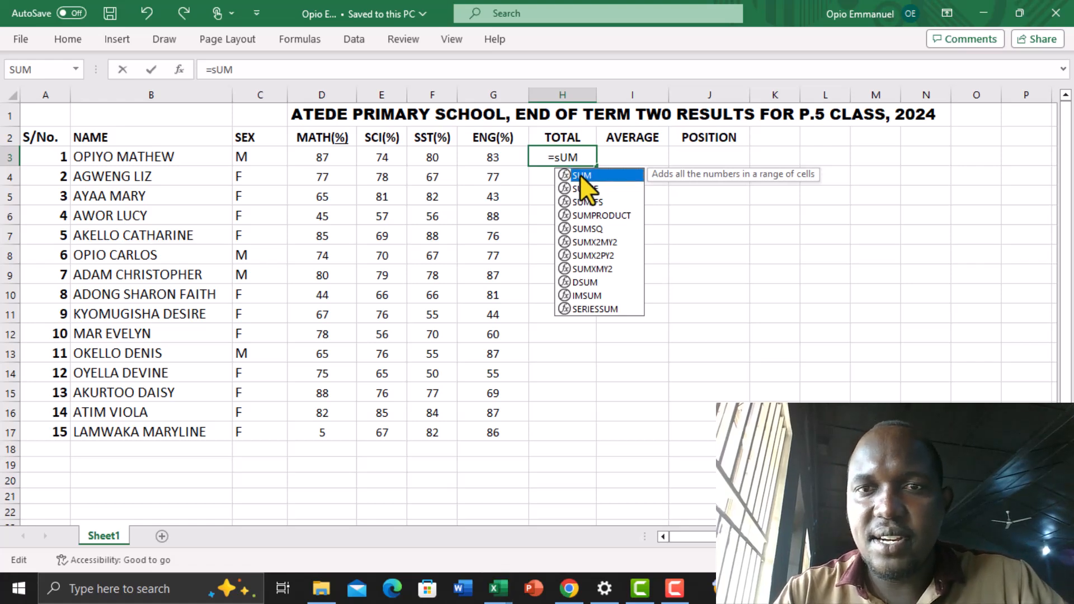
double_click(591, 175)
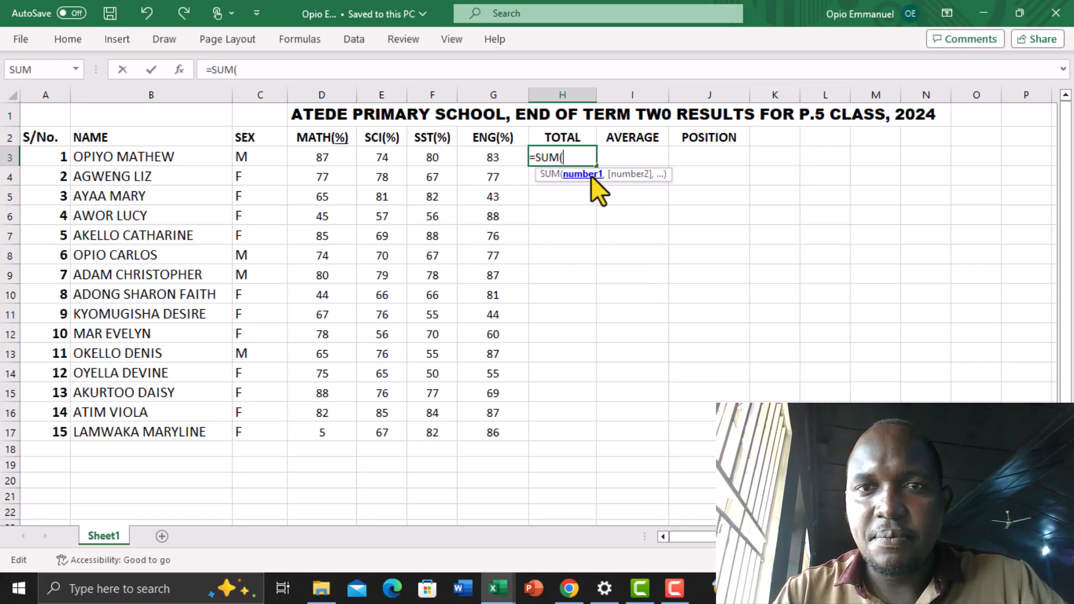
click(327, 157)
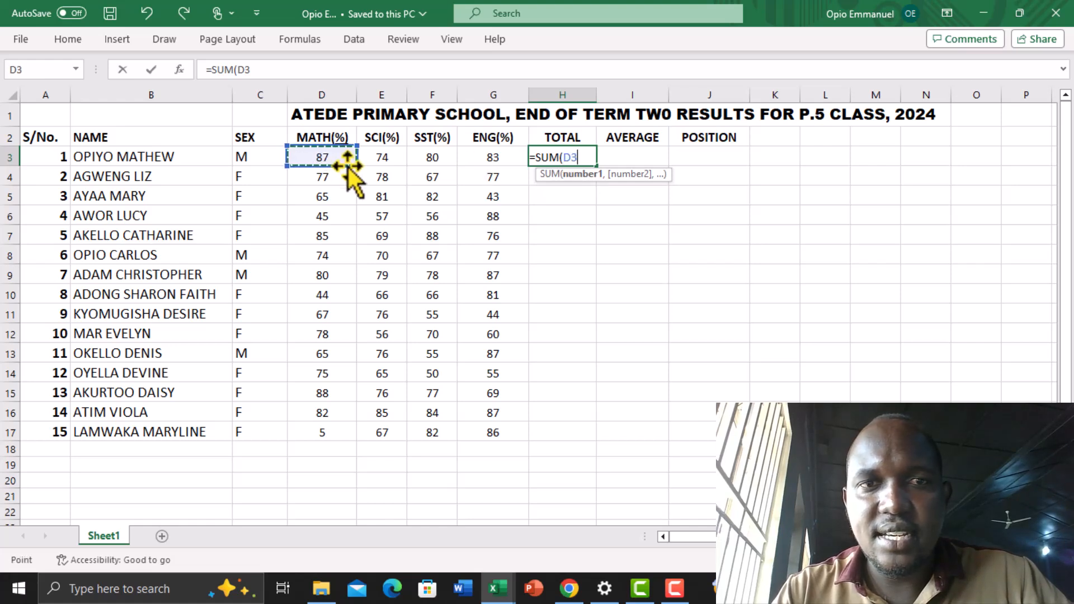
drag(353, 160, 496, 167)
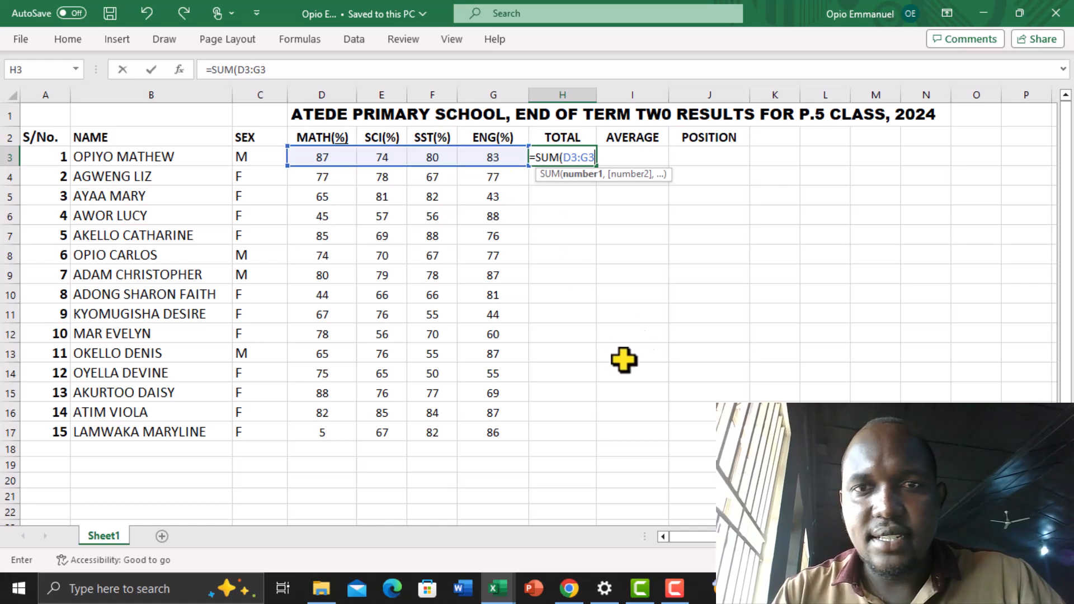
key(Return)
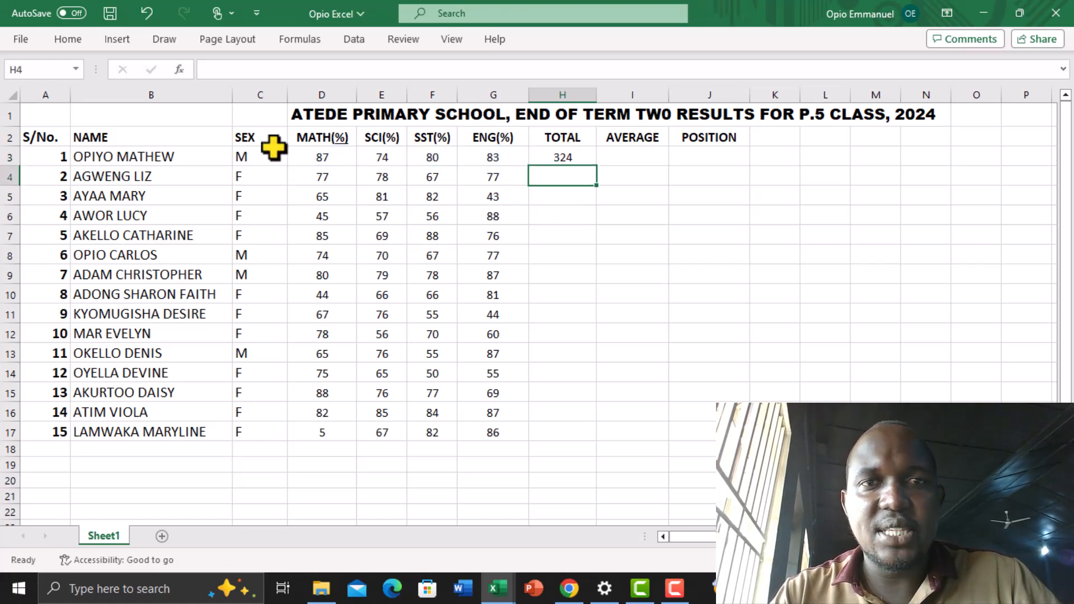
click(550, 153)
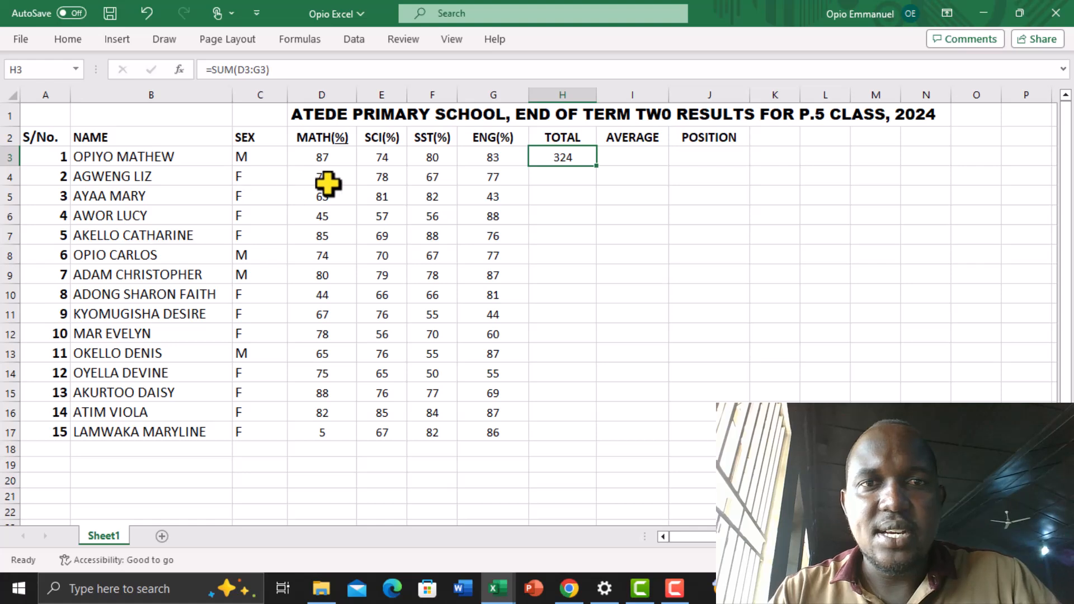
Step: Calculate the second pupil's total in H4 with the SUM function over D4:G4
click(540, 176)
text(=sU)
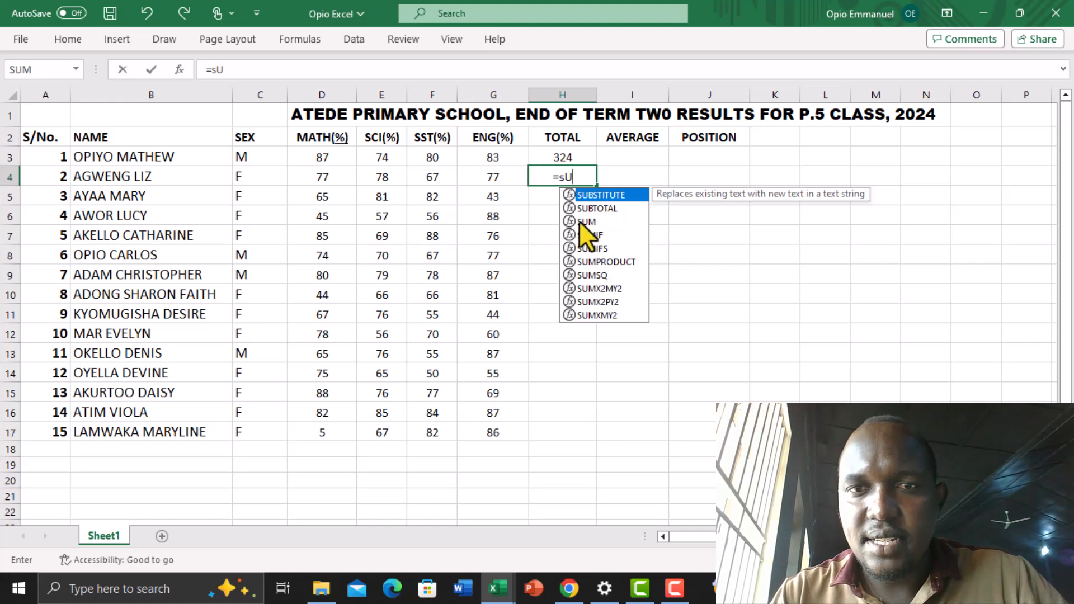
click(585, 218)
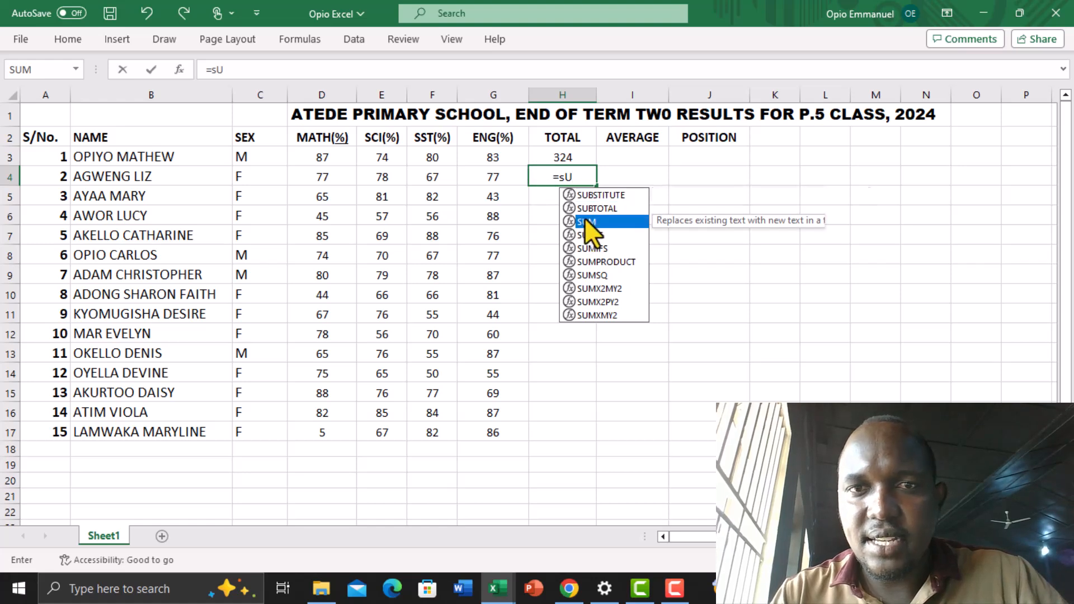
double_click(586, 218)
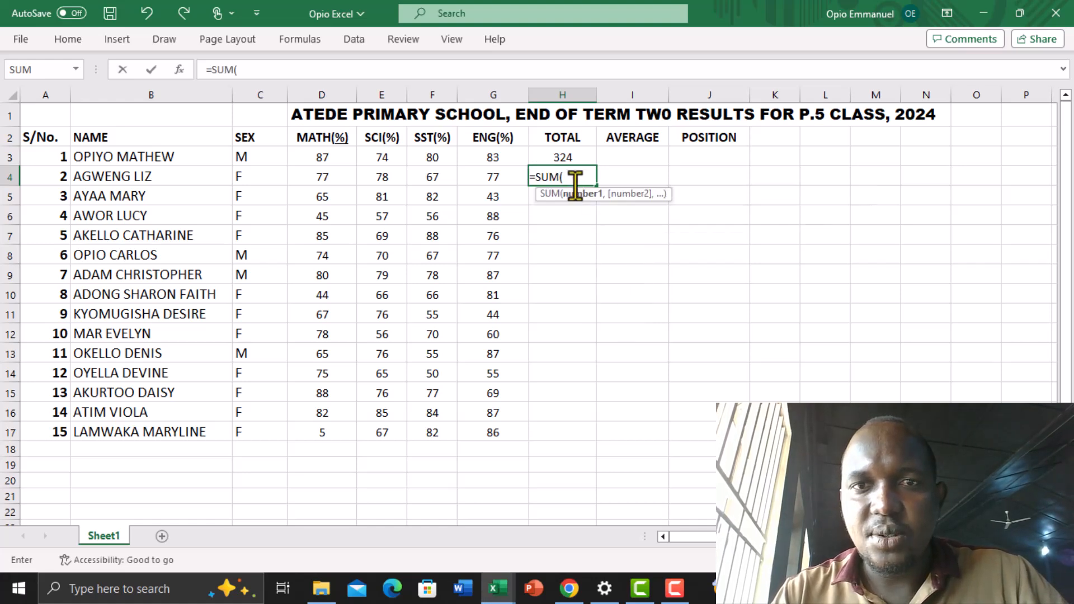
click(325, 182)
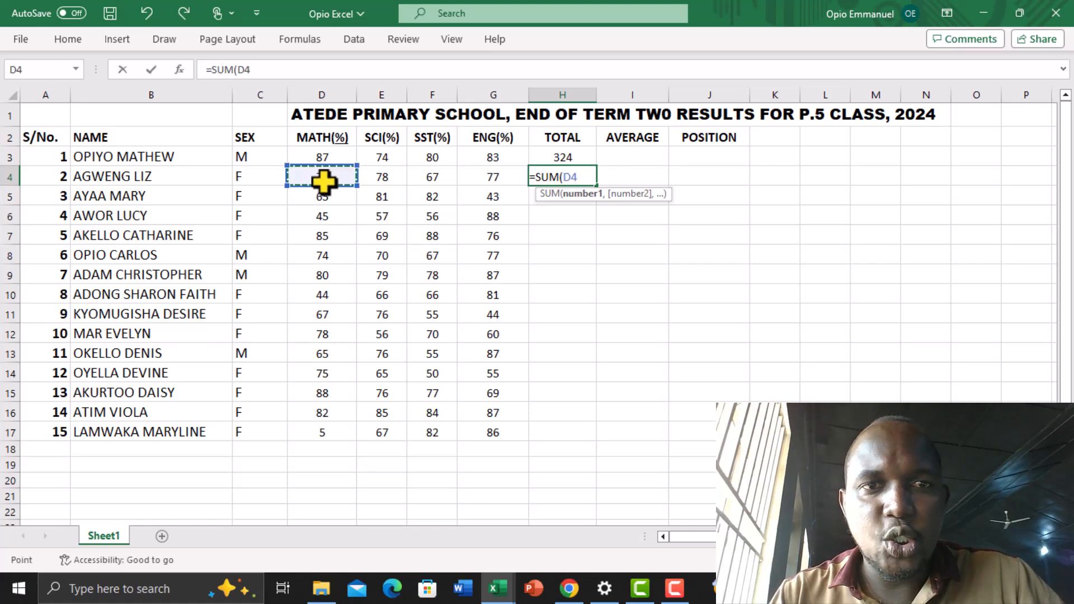
drag(347, 178, 495, 180)
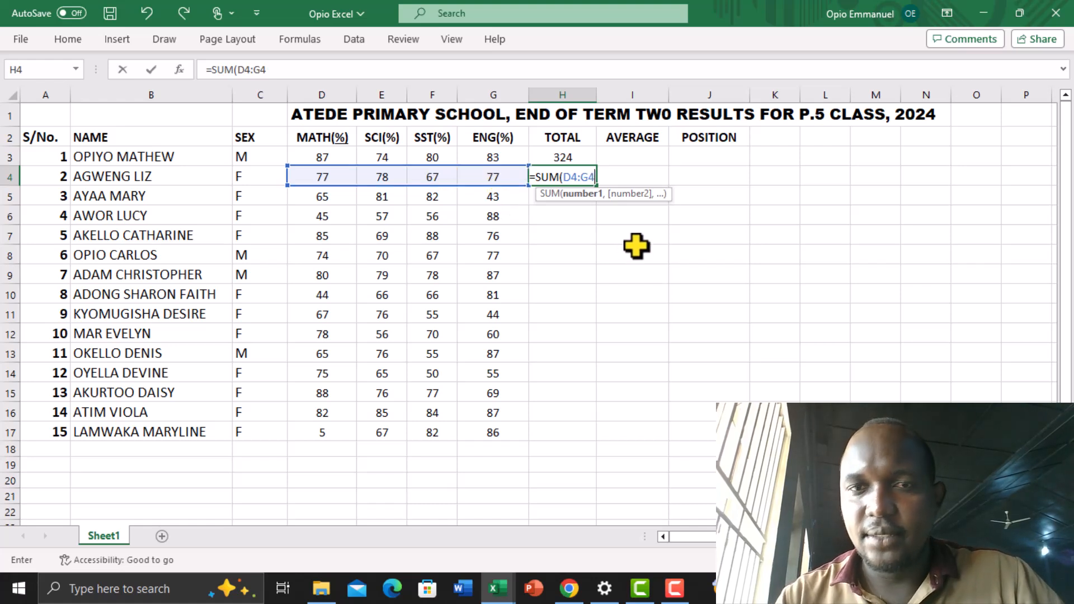
key(Return)
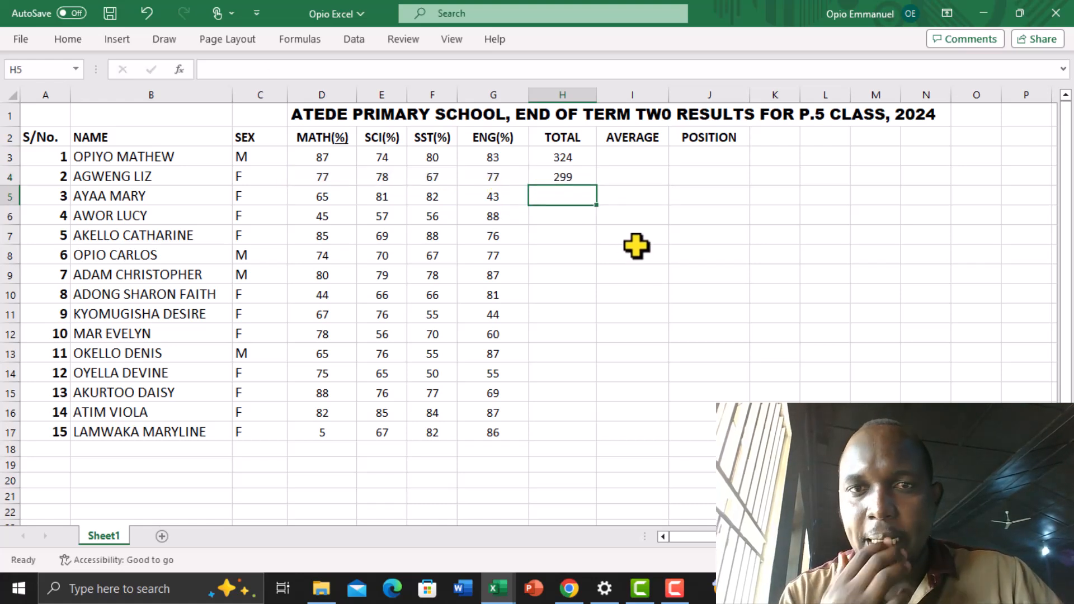
Step: Fill the total formula from H3 down to H17 for all the remaining pupils
click(573, 172)
click(571, 161)
click(572, 174)
click(571, 159)
click(579, 179)
click(591, 160)
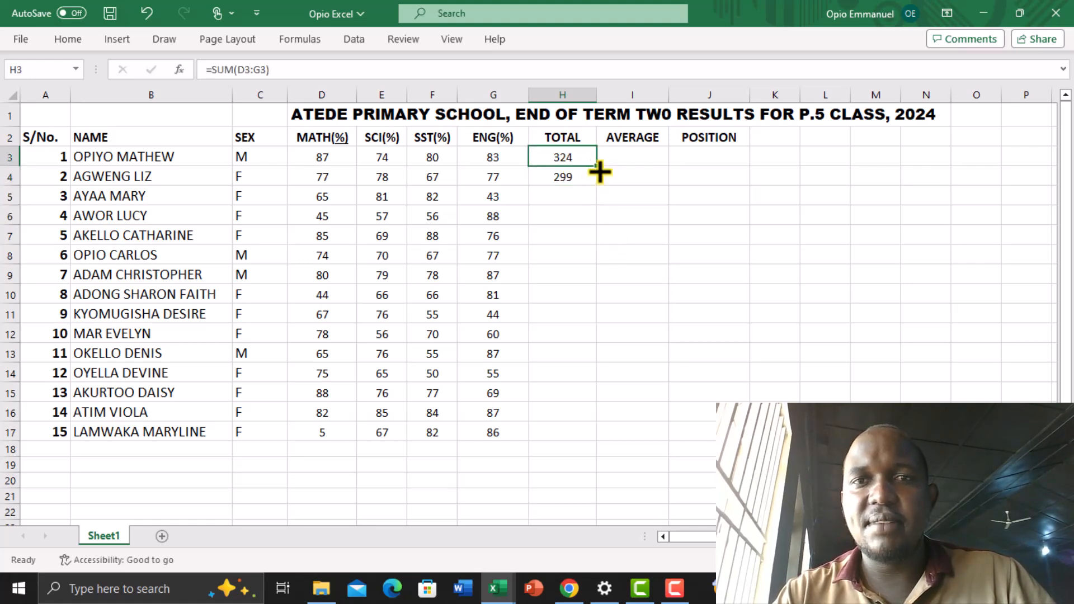
drag(597, 166, 581, 439)
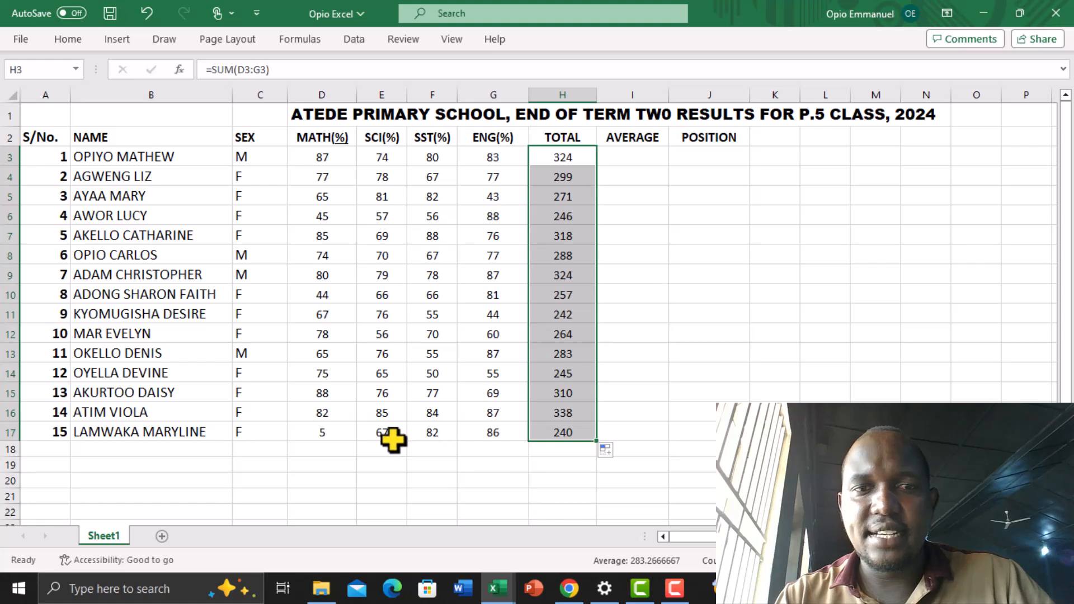
click(725, 290)
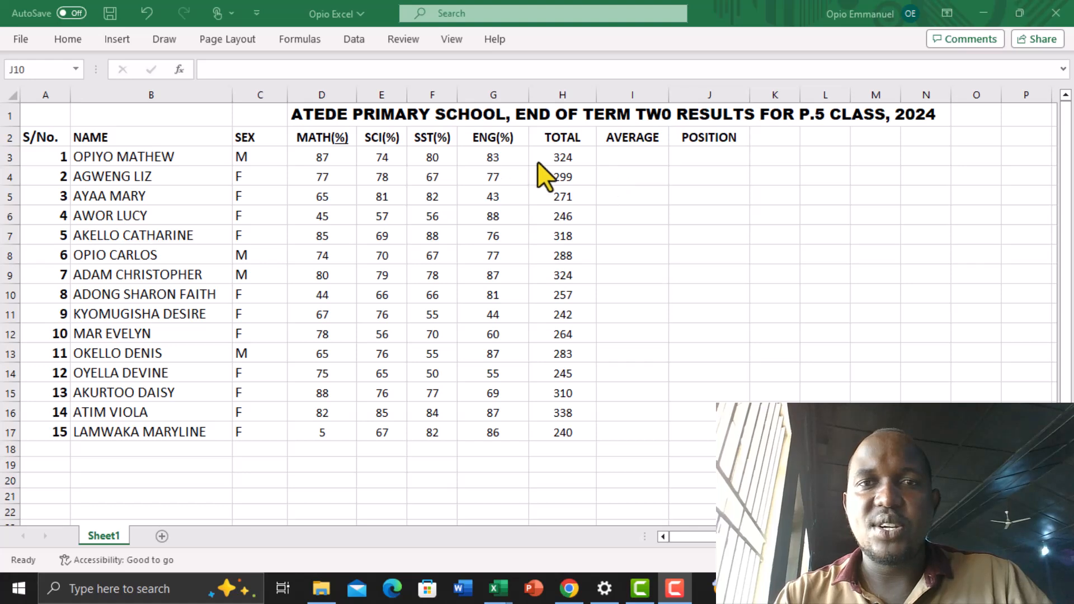
click(686, 156)
click(714, 211)
click(716, 250)
click(715, 316)
click(711, 374)
click(706, 412)
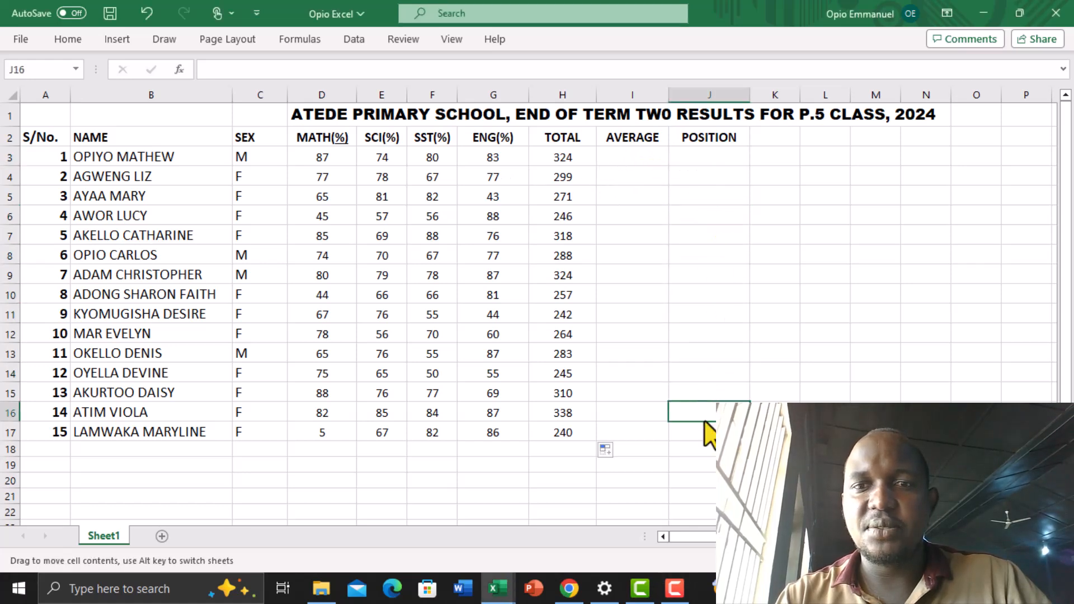
Step: Calculate the first pupil's average in I3 with the formula =H3/4
click(630, 160)
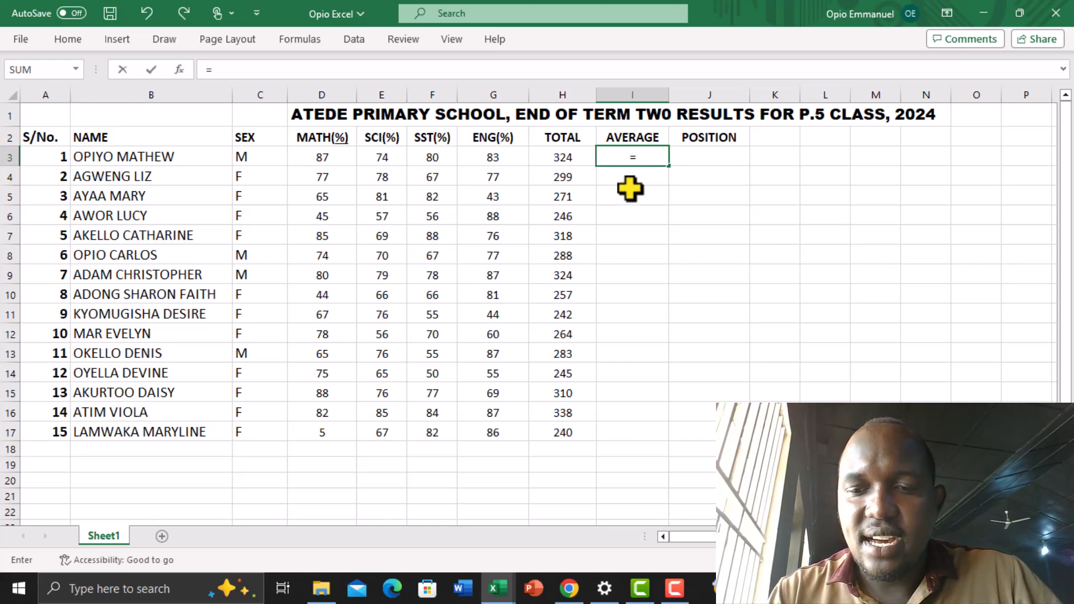
click(563, 157)
text(/4)
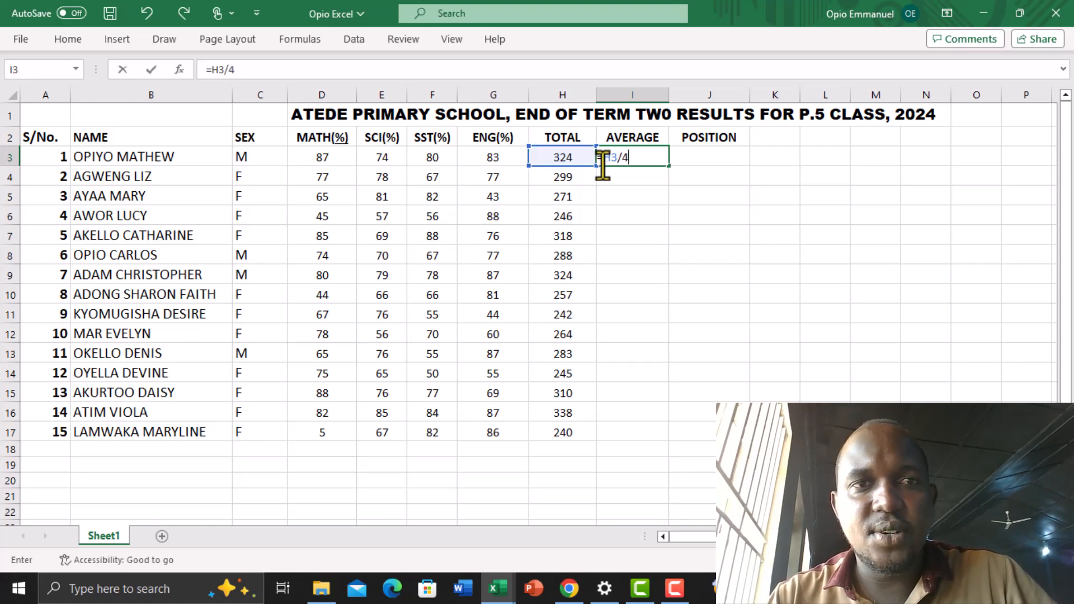
key(Return)
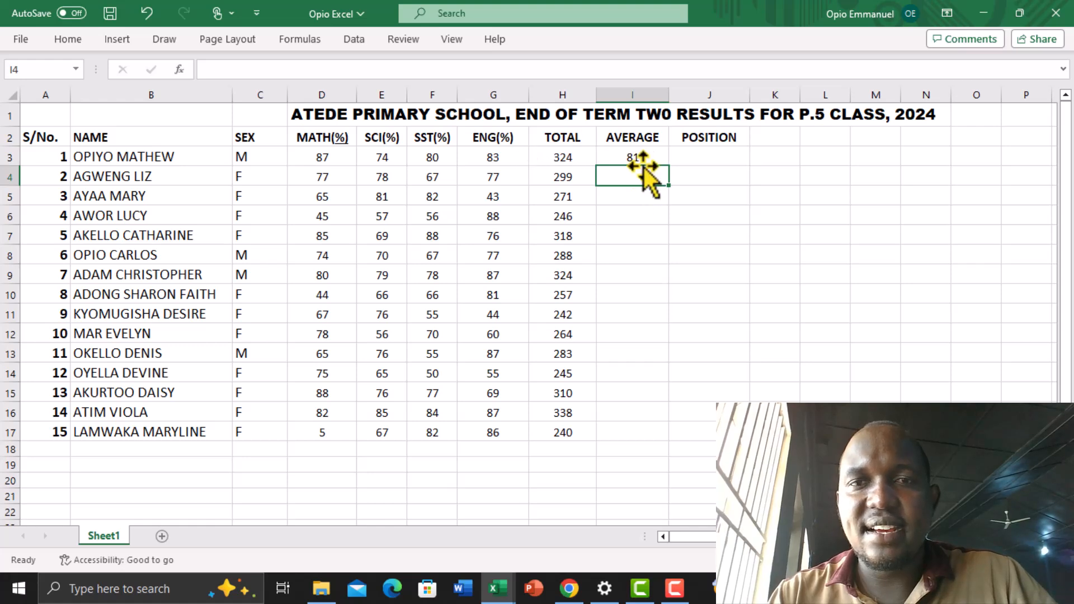
click(643, 160)
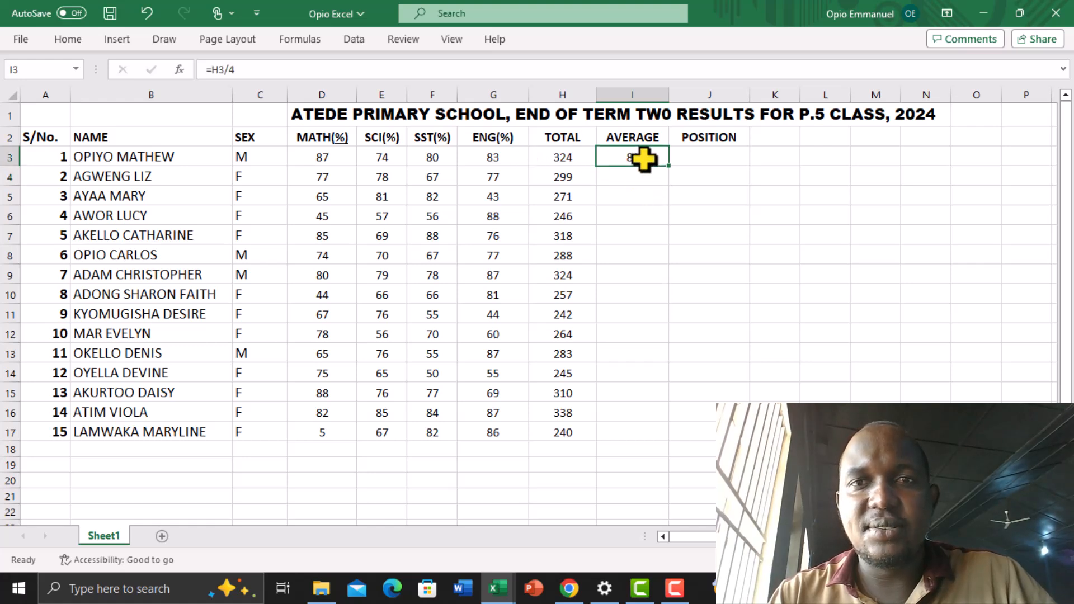
Step: Calculate the second pupil's average in I4 with the formula =299/4
click(635, 177)
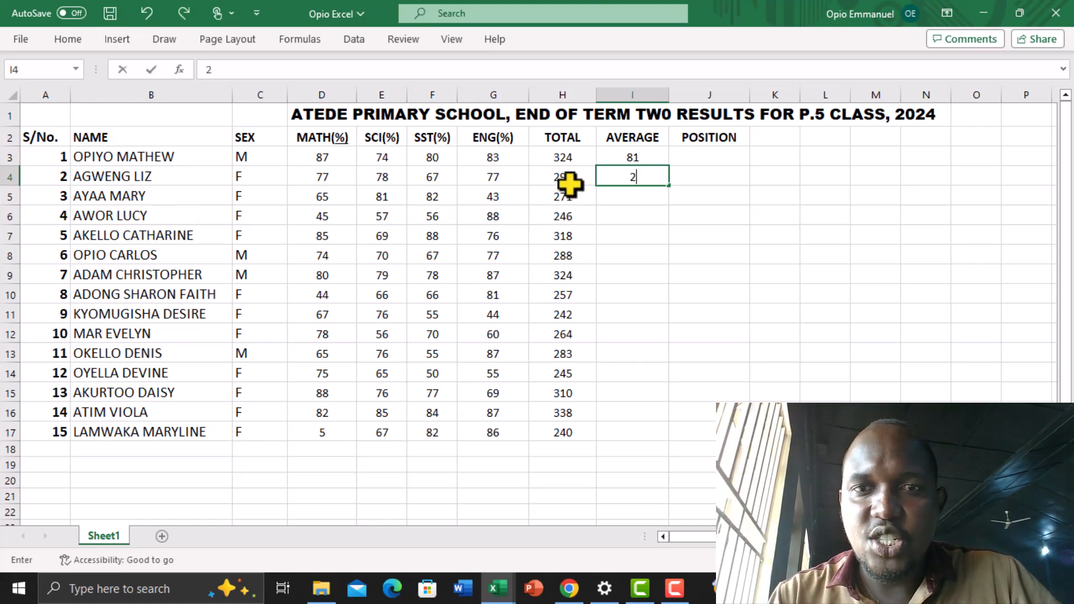
text(299/)
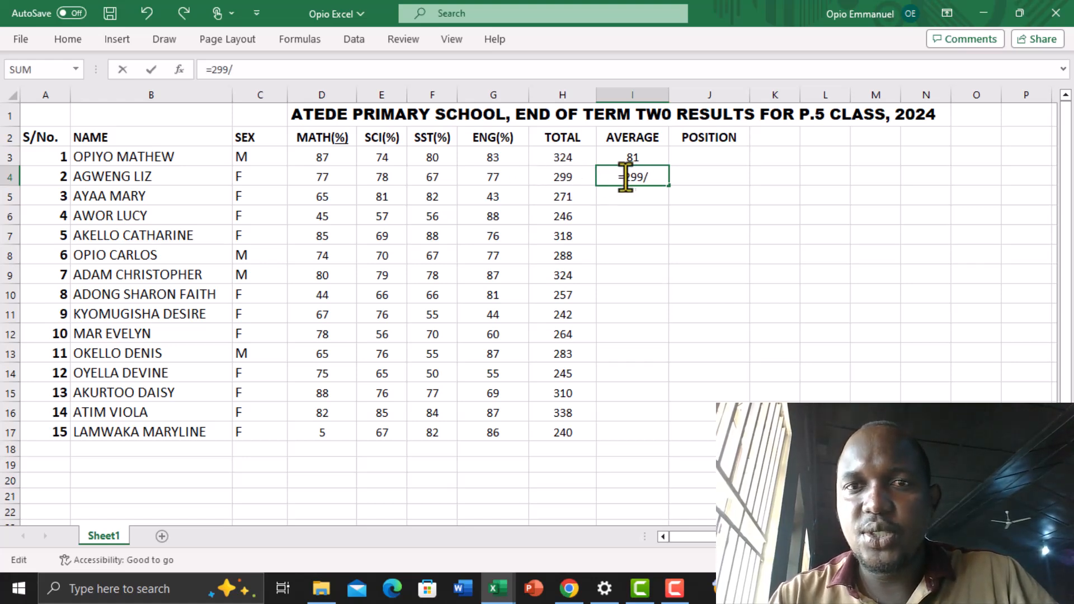
text(4)
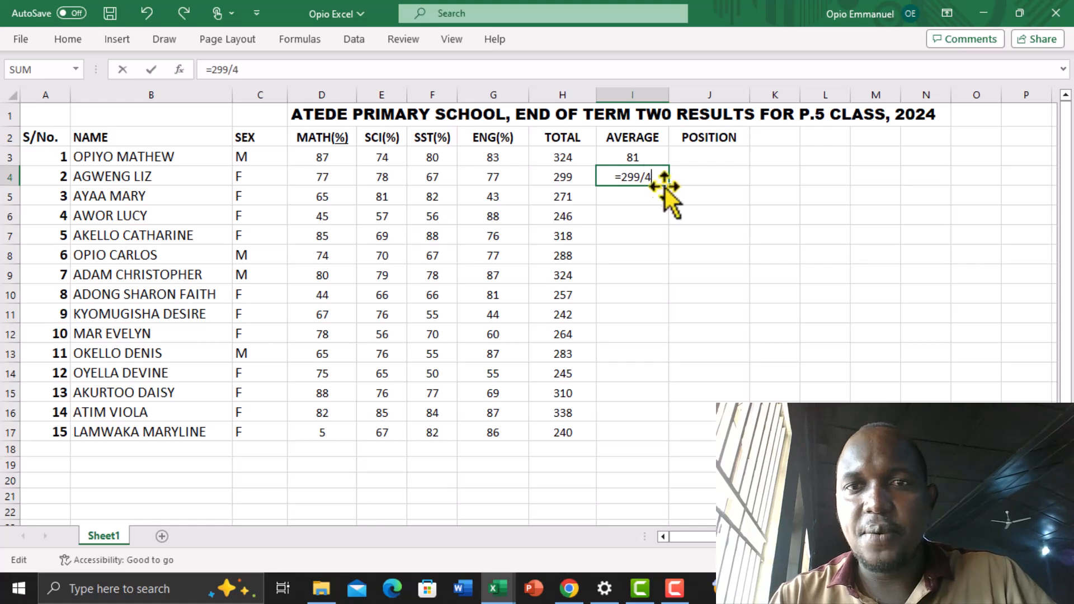
key(Return)
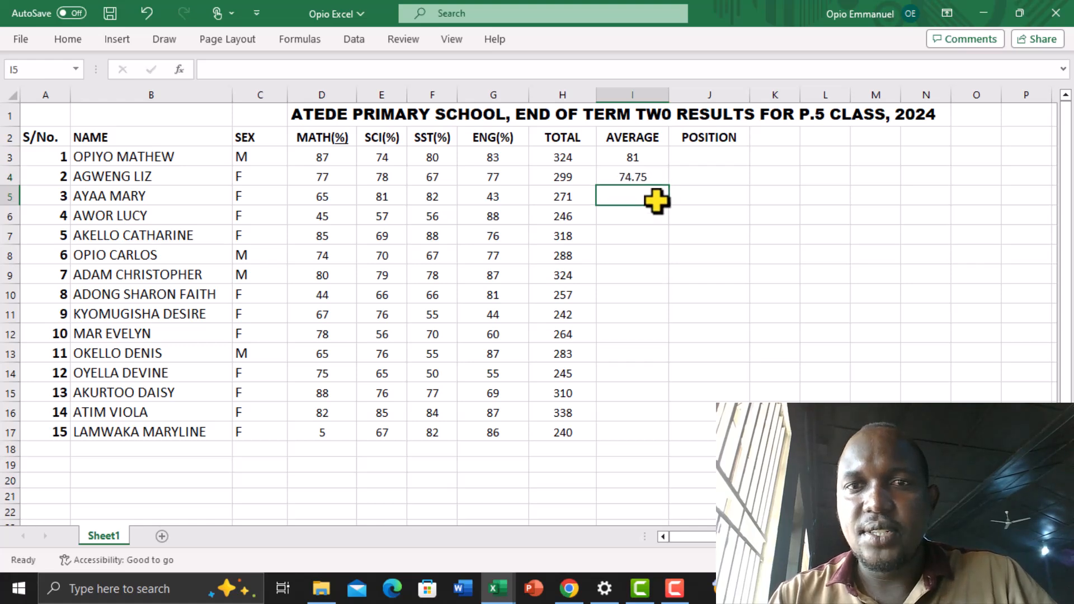
Step: Fill the average formula from I3 down to I17 for all the remaining pupils
click(648, 160)
drag(672, 169, 660, 439)
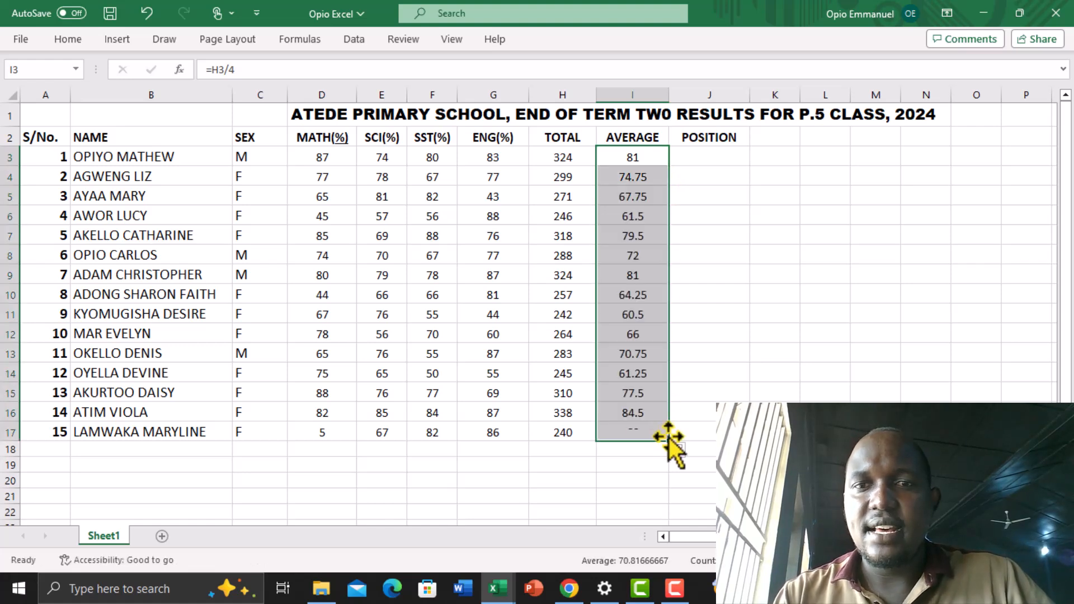
click(723, 291)
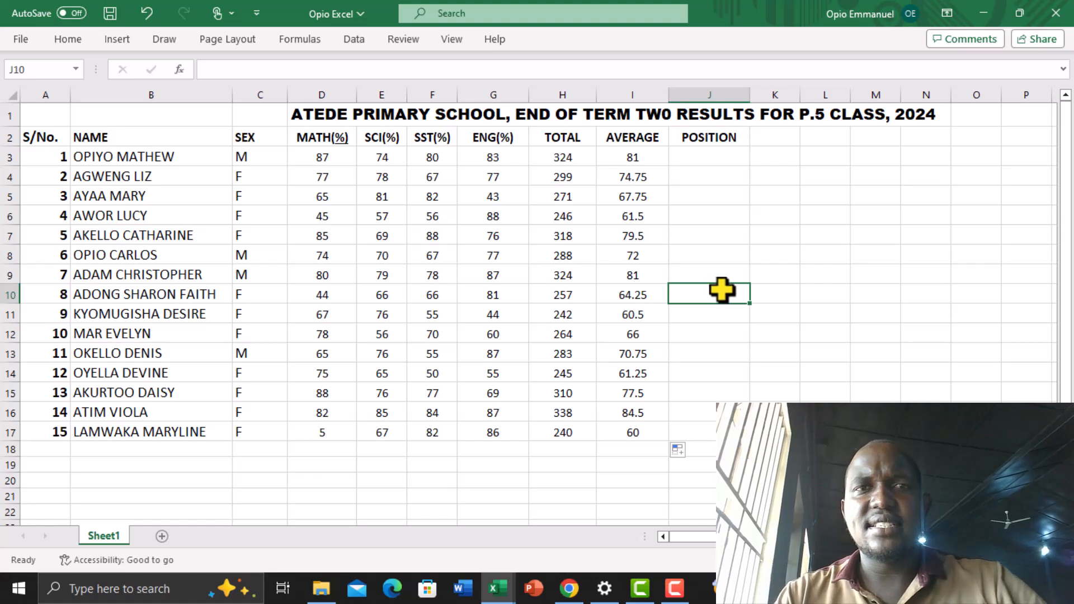
Step: Format the averages in I3:I17 to show two decimal places
drag(631, 161, 633, 438)
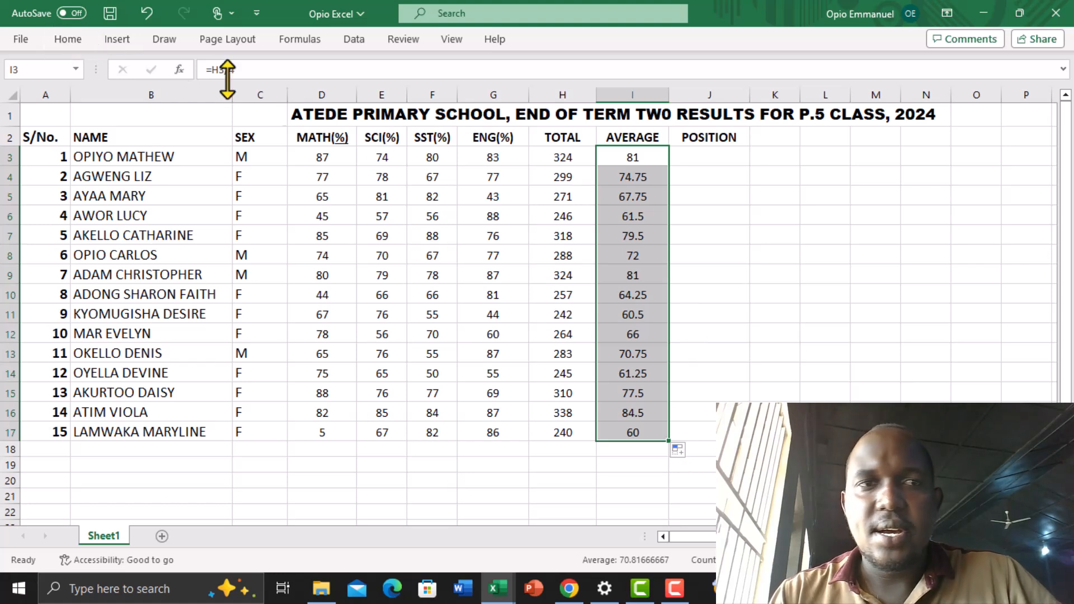
click(119, 38)
click(69, 42)
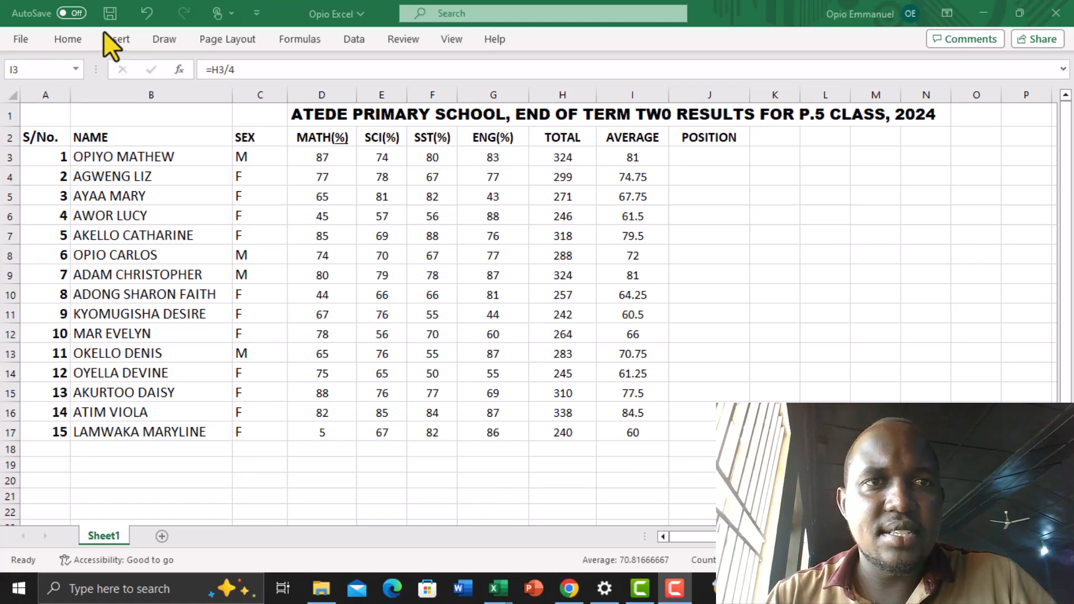
click(76, 36)
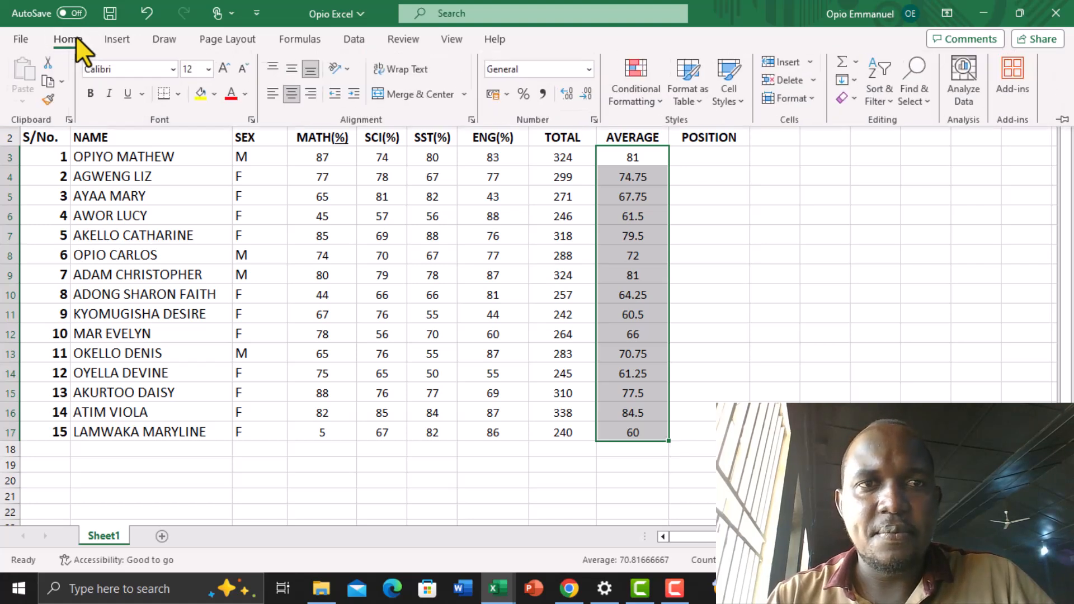
click(572, 98)
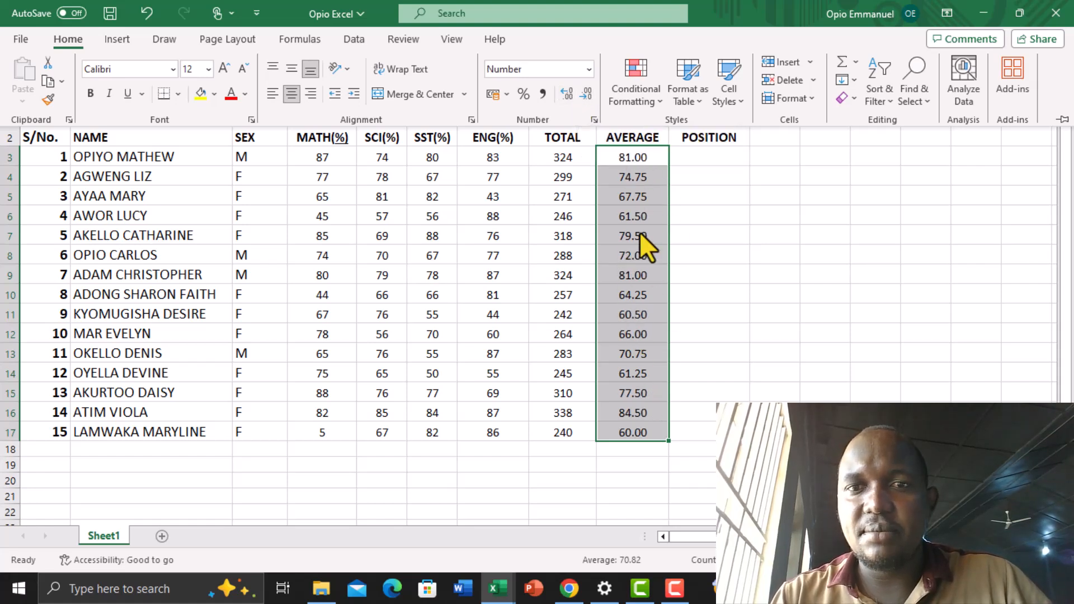
click(696, 209)
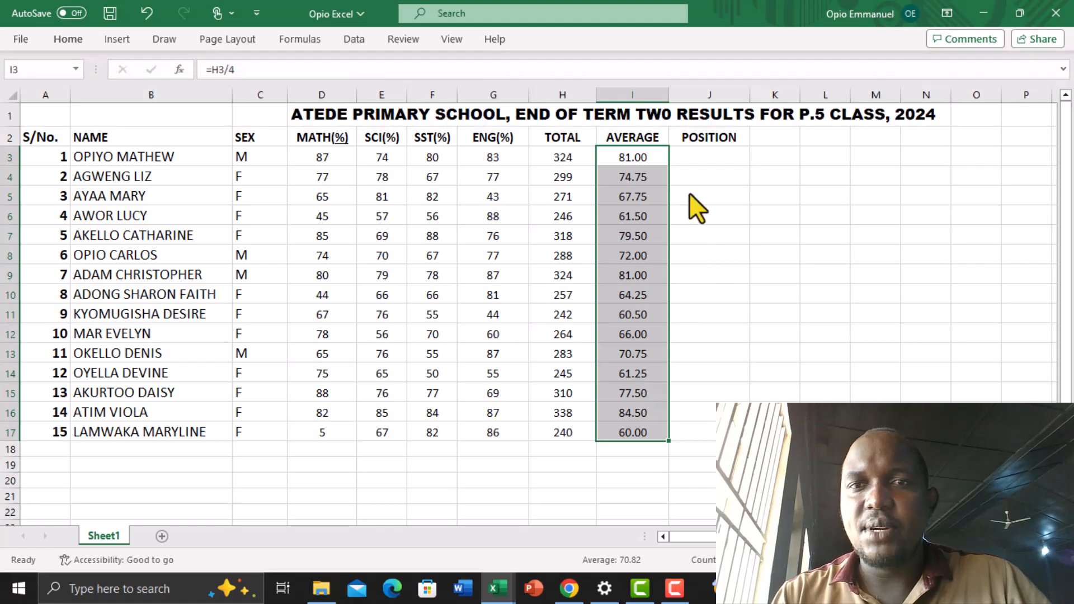
Step: Examine the empty cells of the POSITION column beside the pupils' averages
click(688, 160)
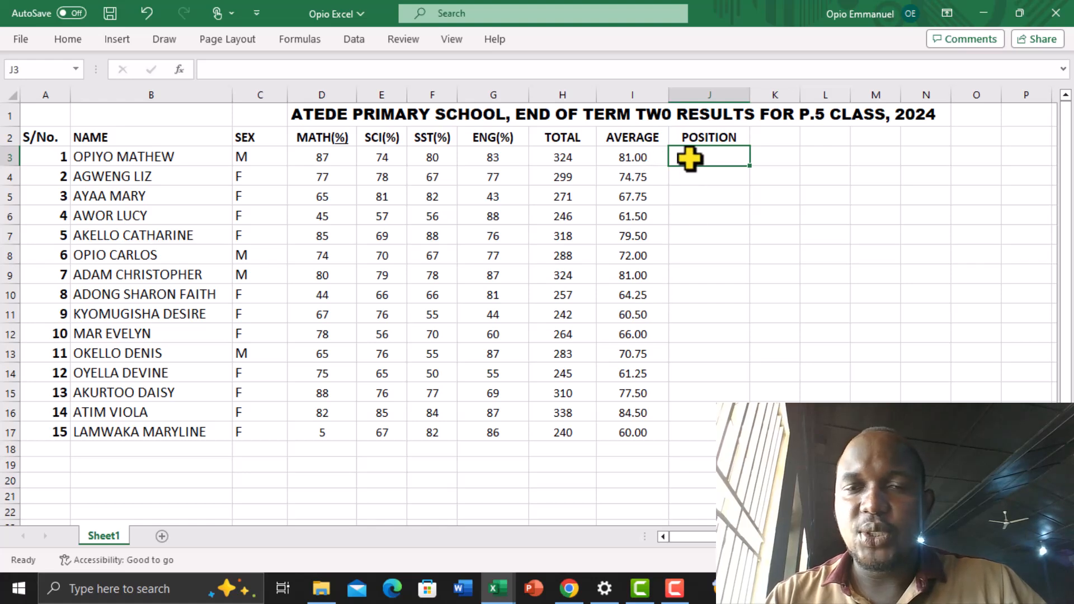
click(716, 178)
click(711, 199)
click(710, 218)
click(708, 240)
click(708, 262)
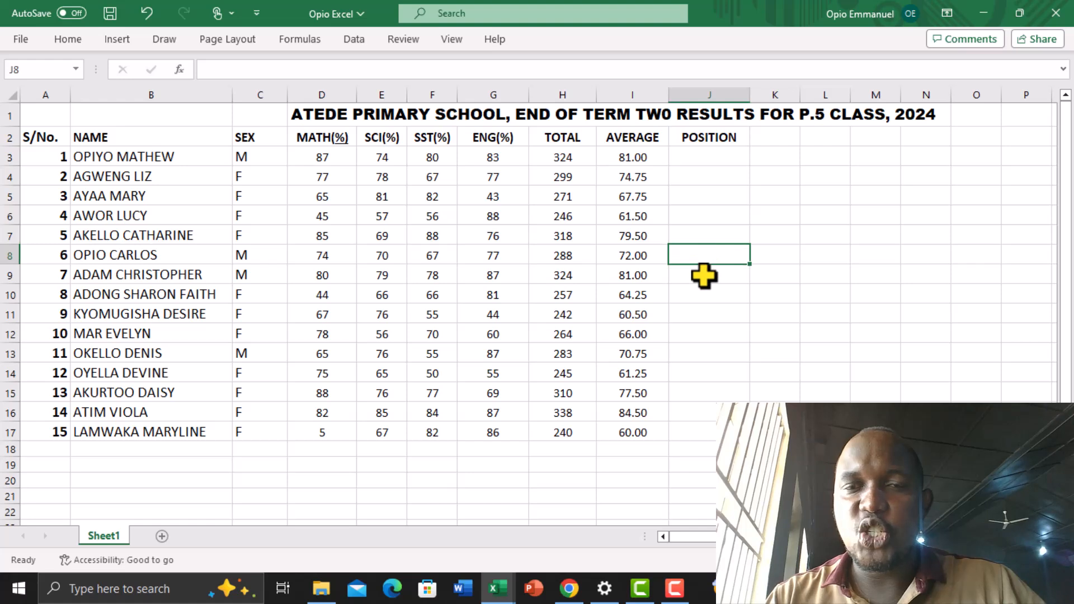
click(728, 351)
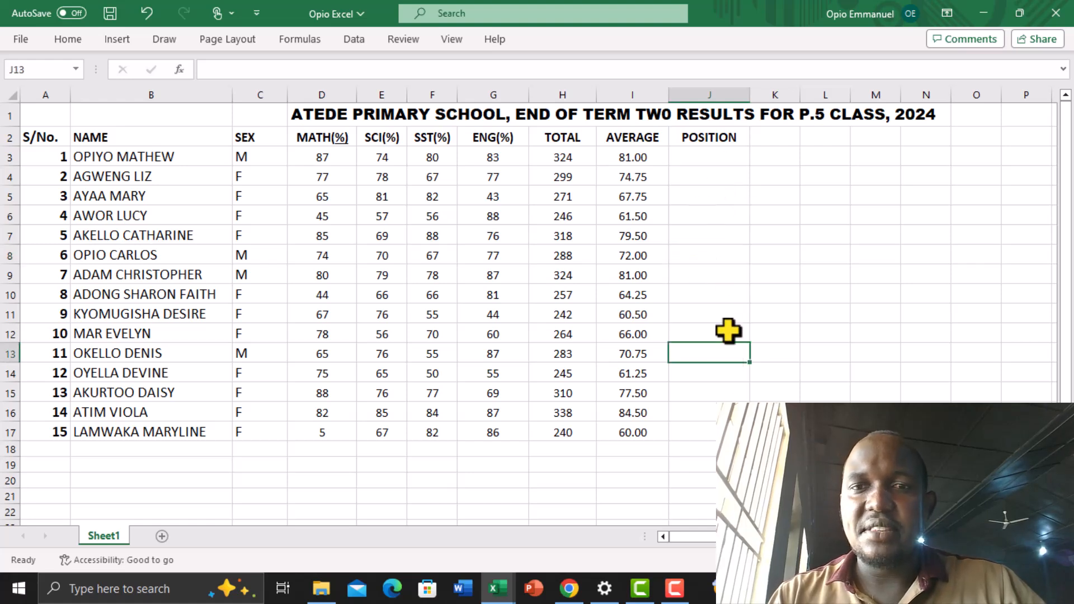
click(702, 234)
click(712, 175)
click(715, 161)
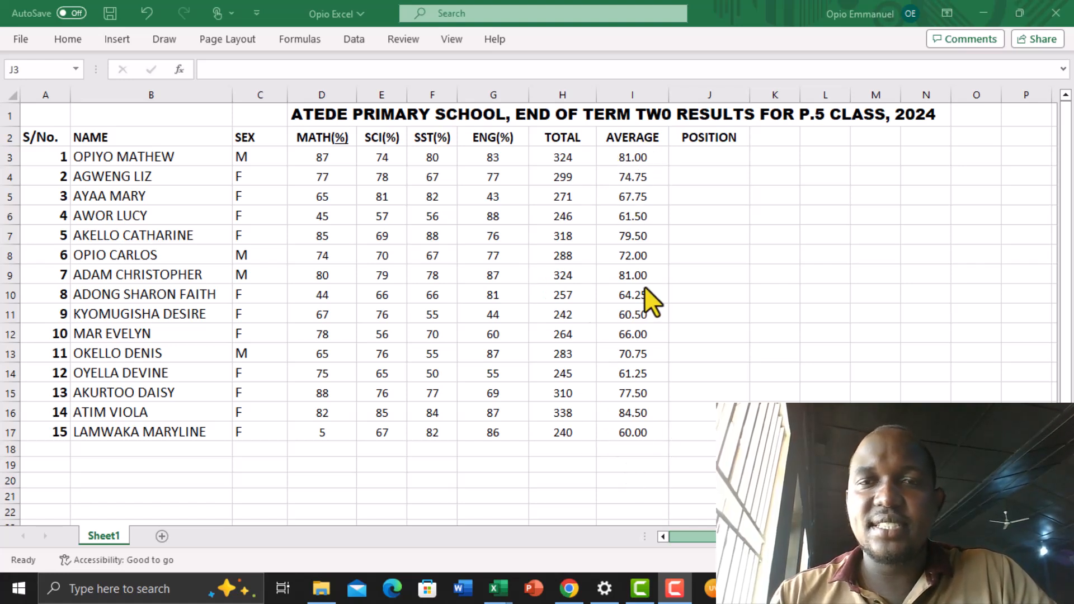
Step: Rank the first pupil's average in J3 with the formula =RANK(I3,$I$3:$I$17)
click(683, 153)
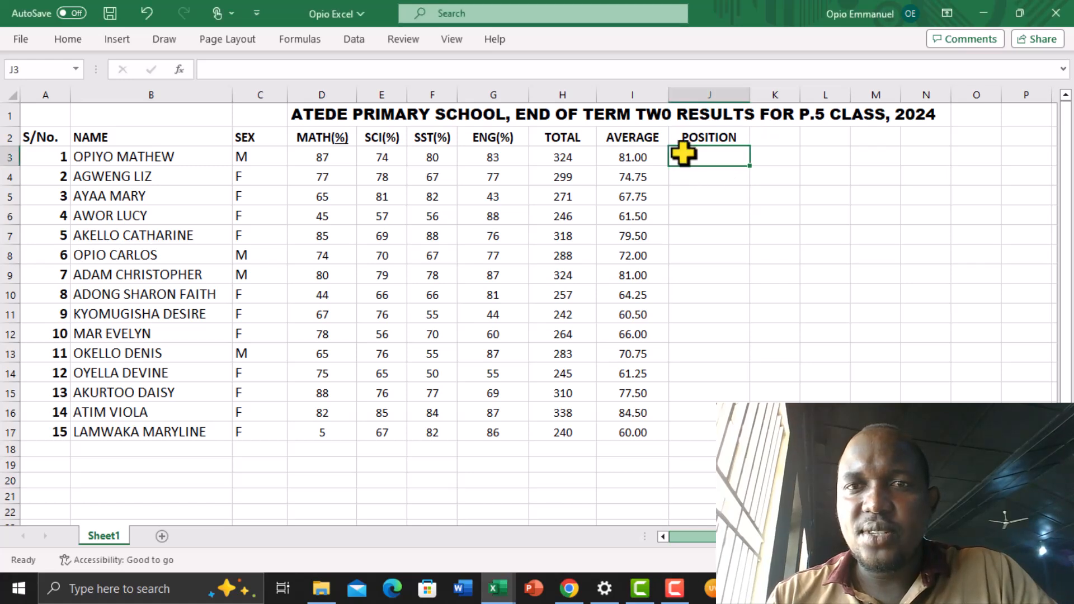
text(=RANK)
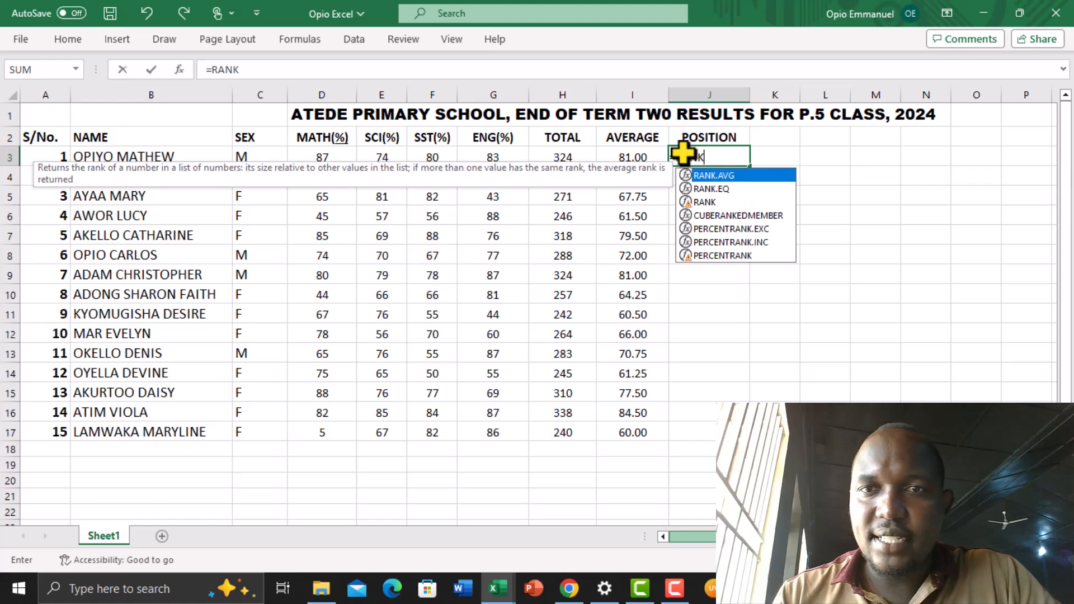
click(705, 203)
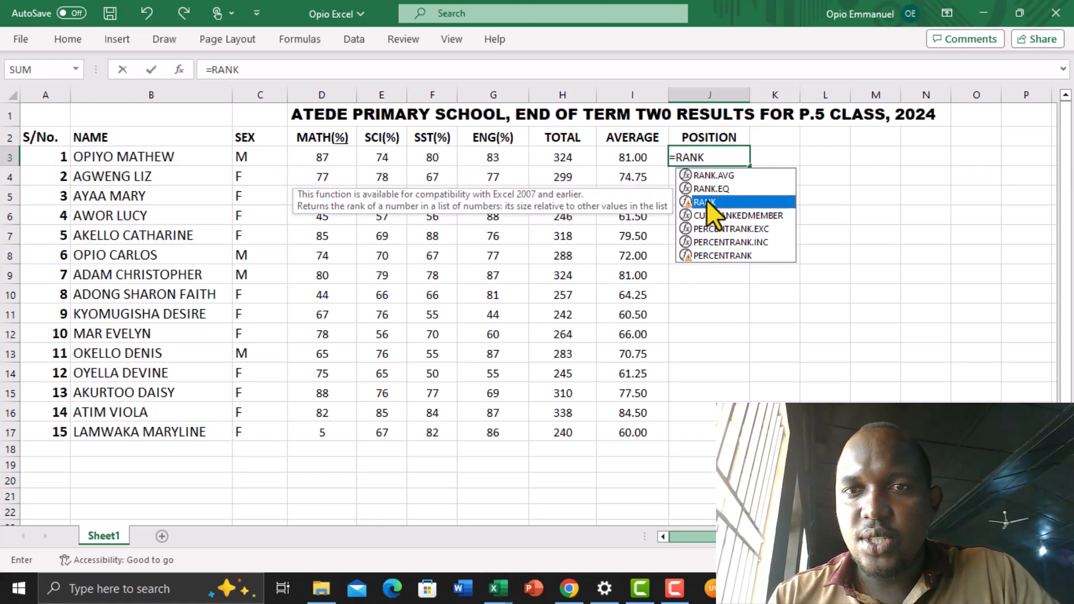
double_click(706, 202)
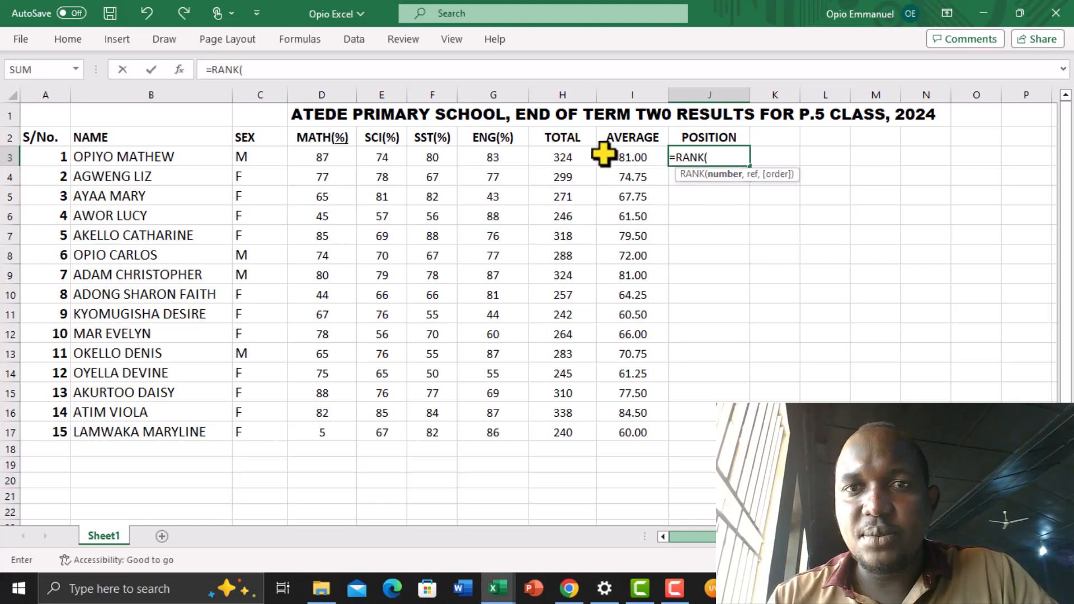
click(629, 157)
text(,)
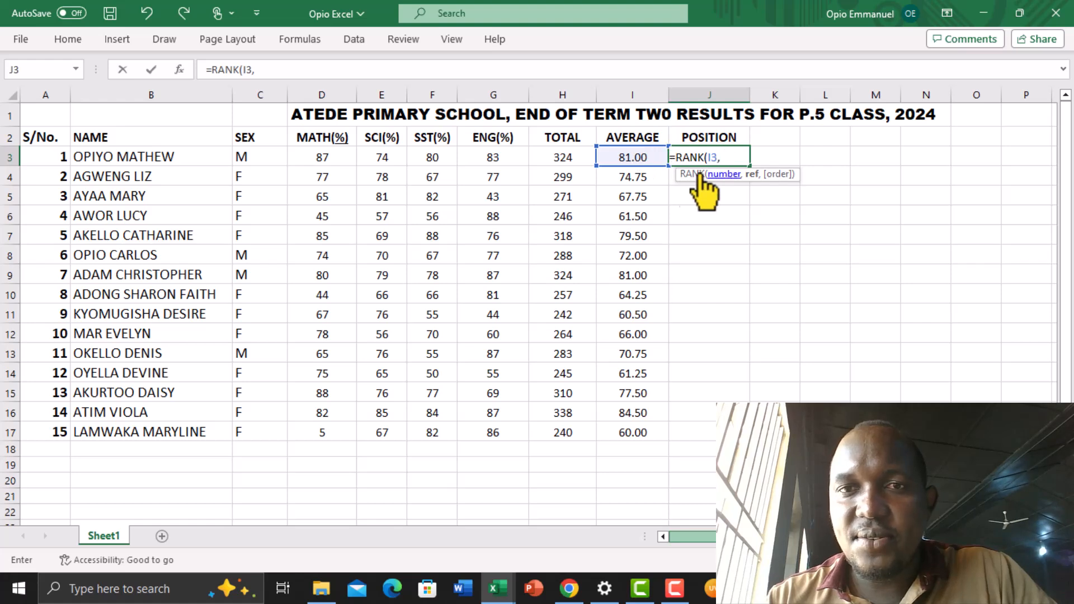
click(640, 157)
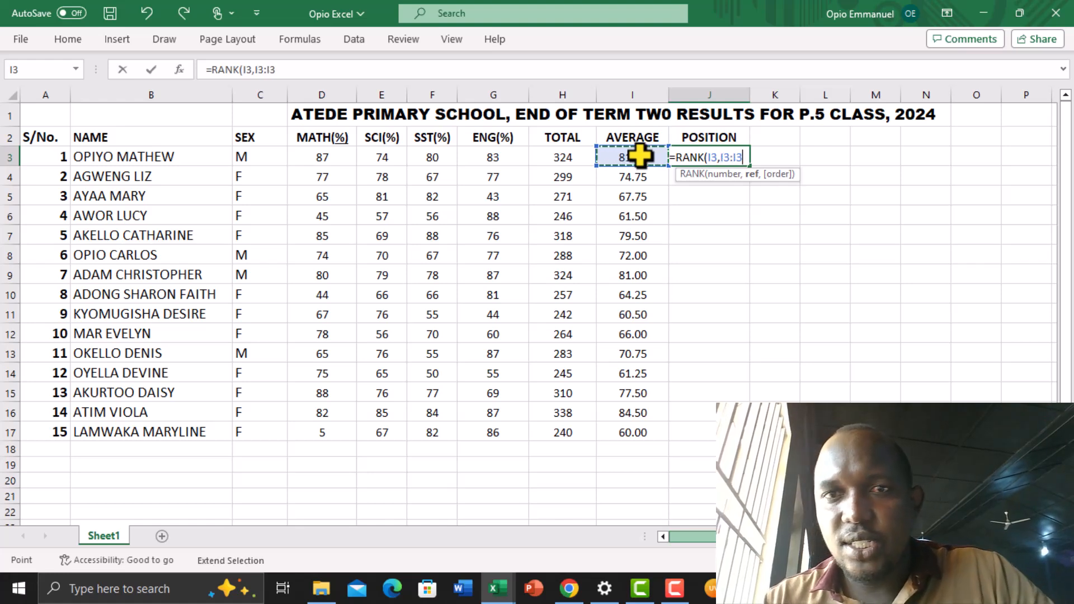
click(633, 437)
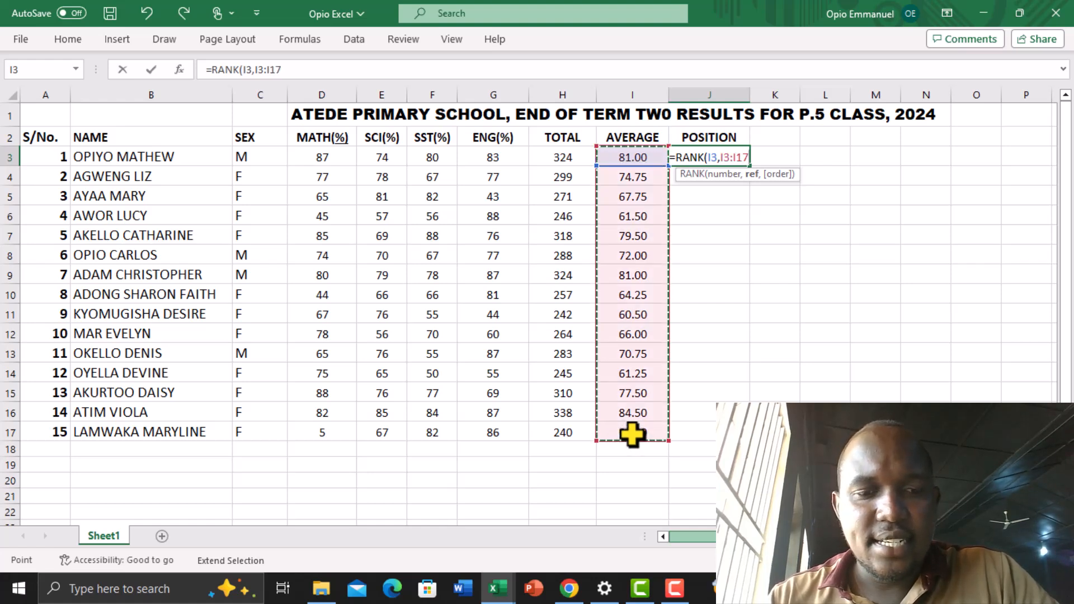
key(F4)
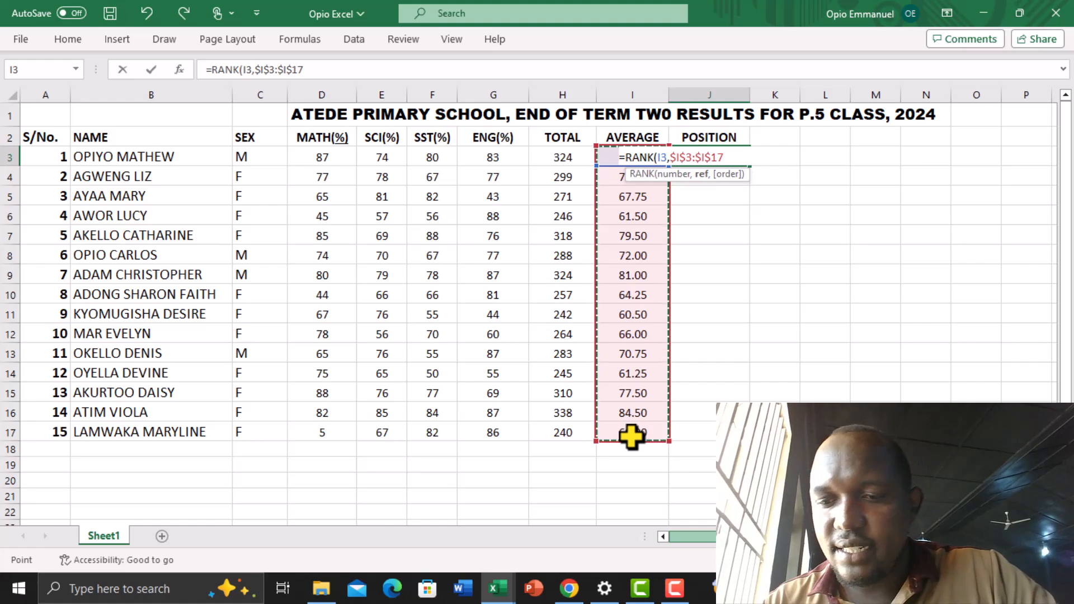
text())
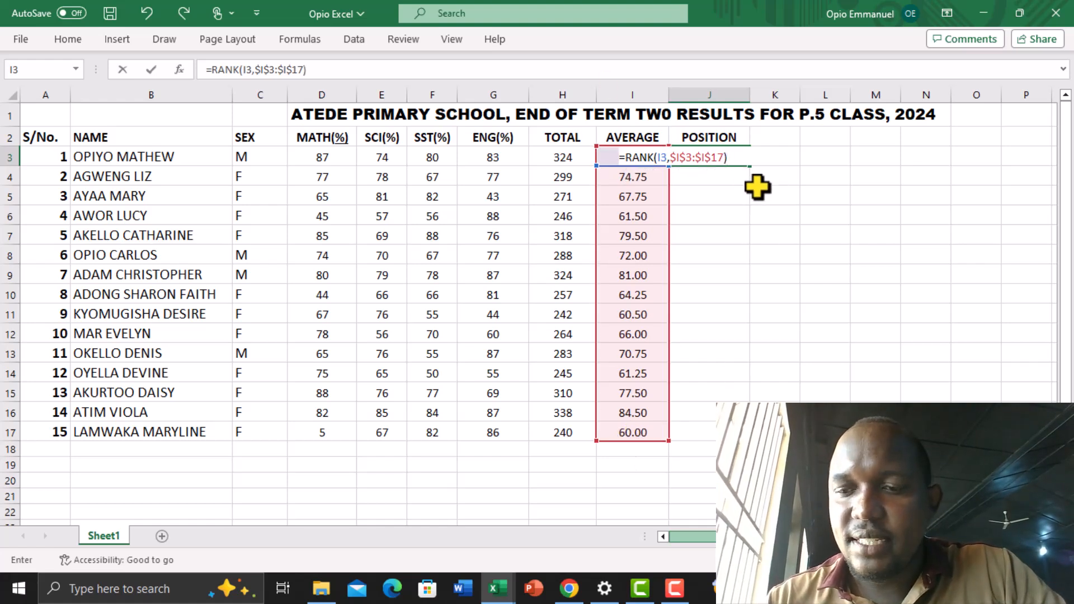
key(Return)
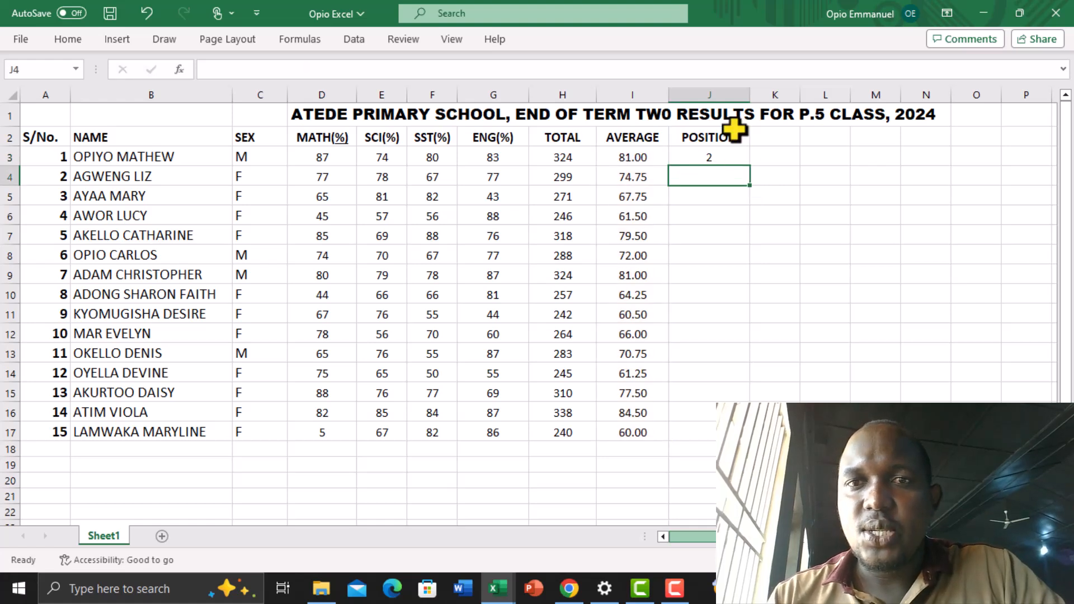
Step: Fill the RANK formula from J3 down to J17 for all the remaining pupils
click(716, 159)
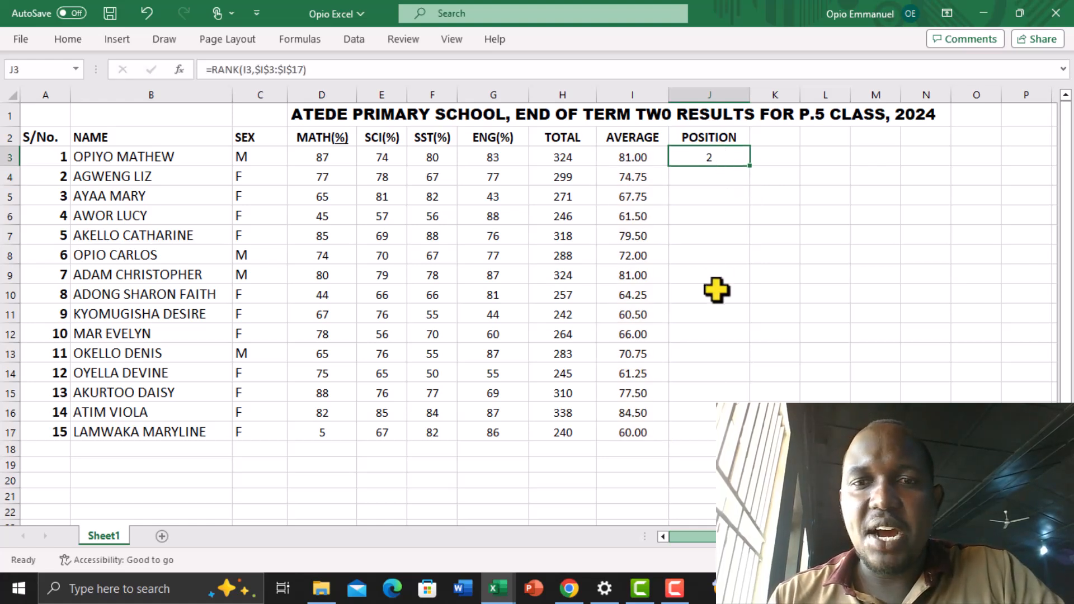
drag(753, 168, 749, 437)
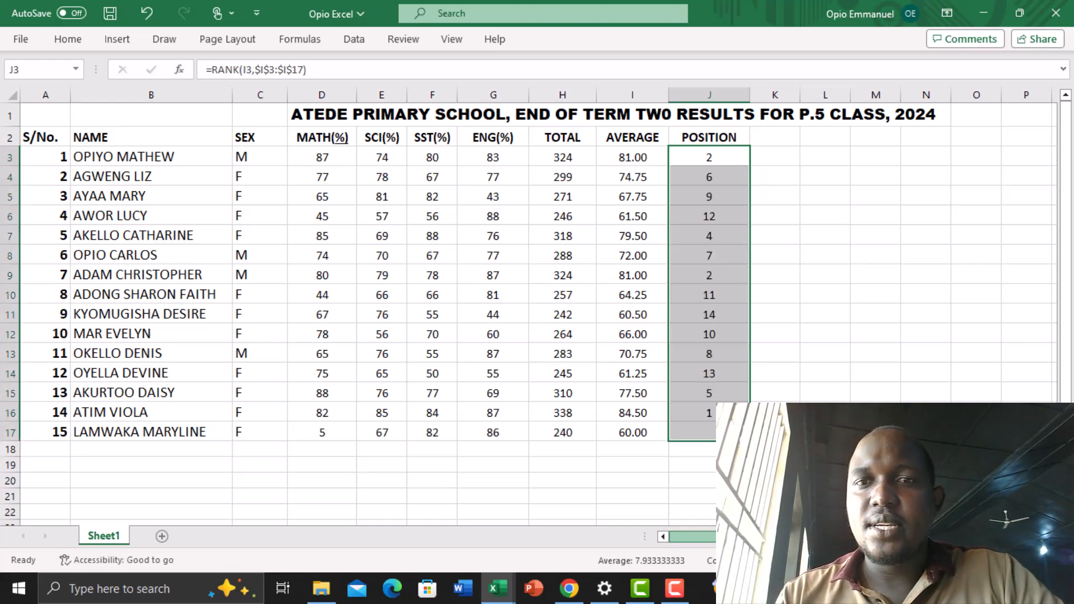
click(873, 235)
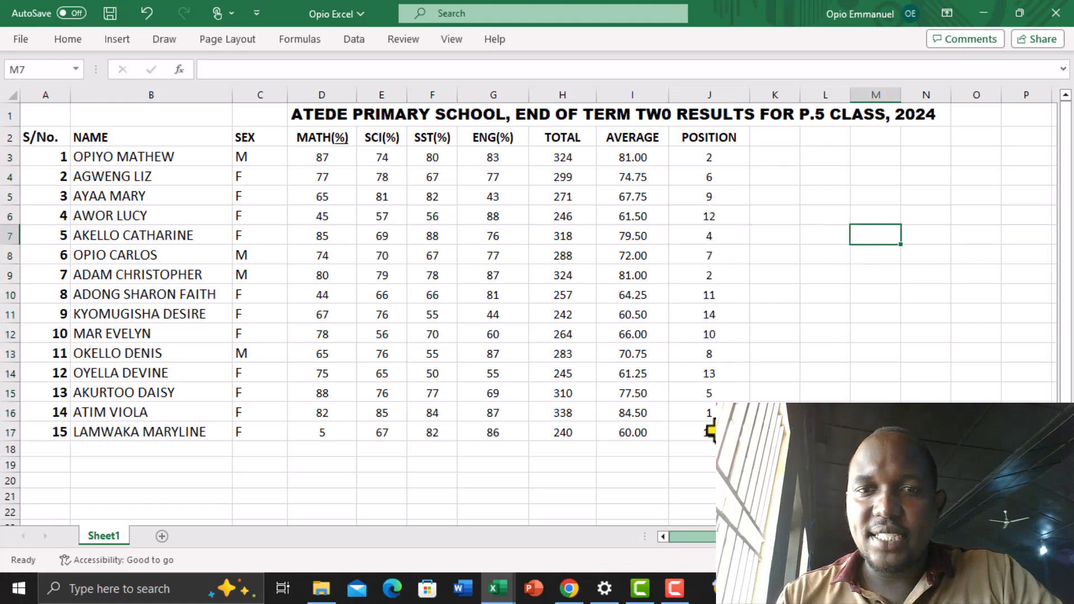